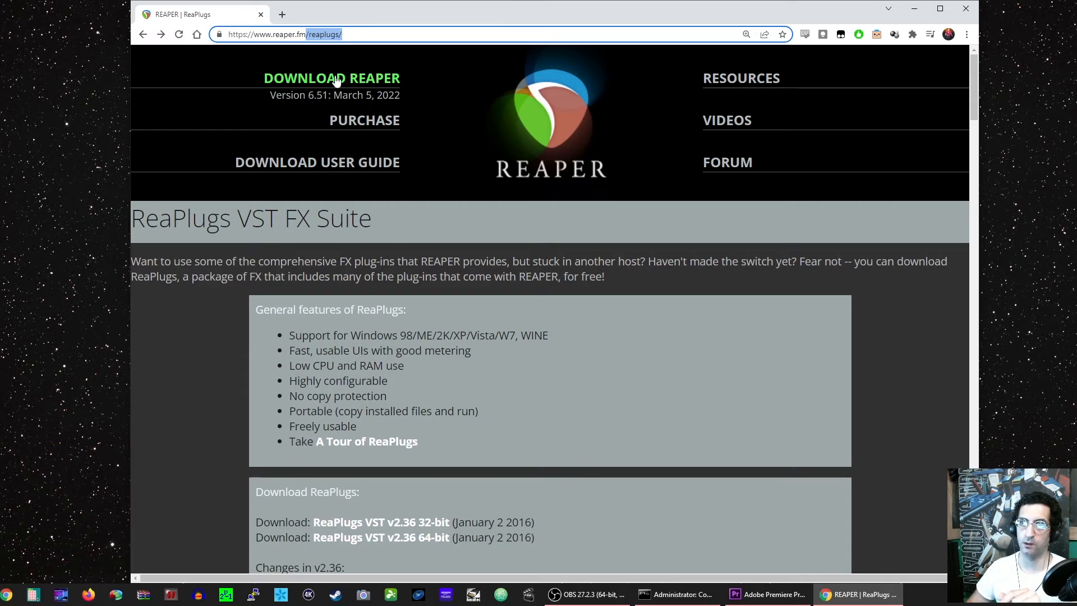
Look through REAPER's download options and license purchase page, and return to the ReaPlugs VST FX Suite page
left_click(319, 83)
scroll(496, 346, "down", 5)
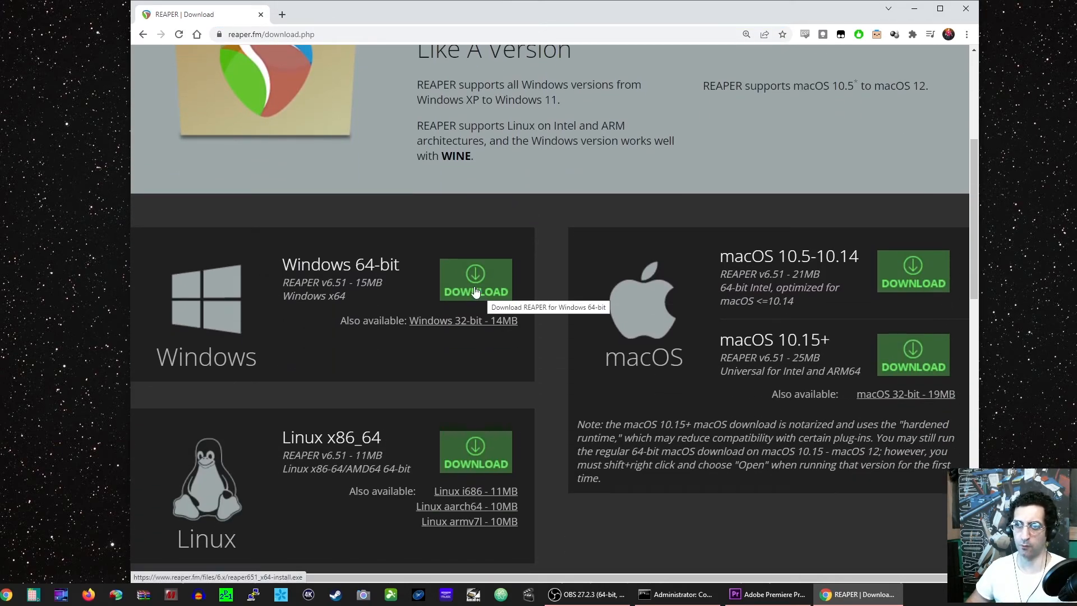
scroll(488, 168, "up", 5)
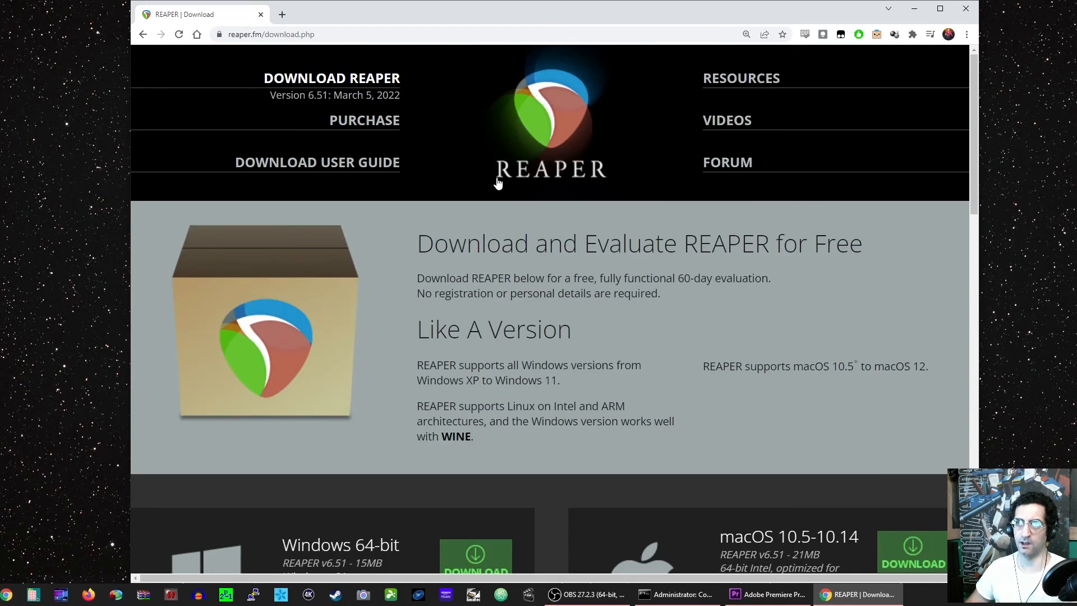
left_click(364, 120)
scroll(418, 185, "down", 5)
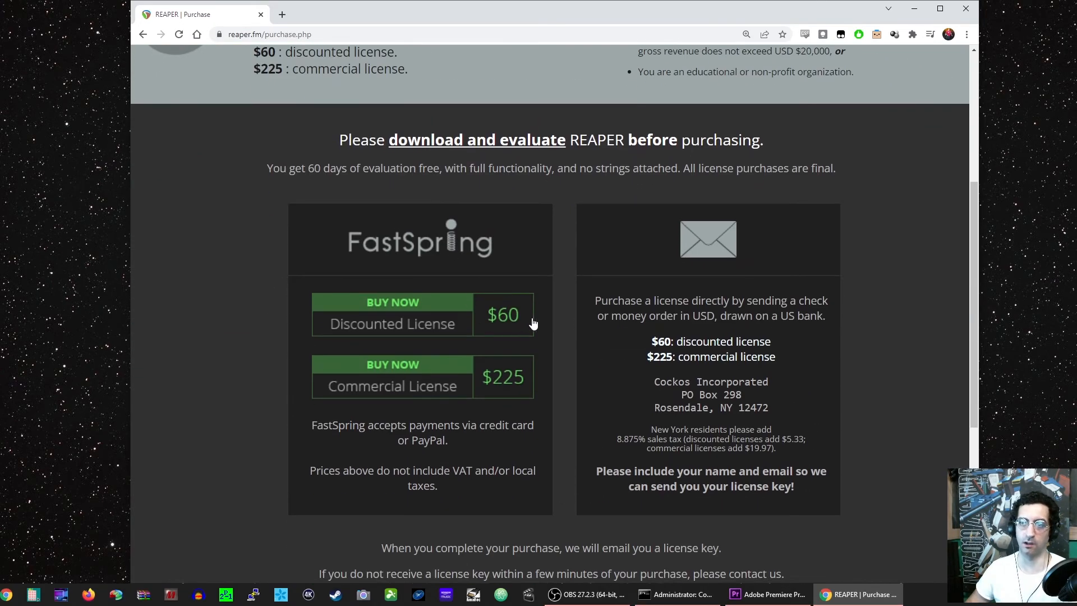
scroll(484, 282, "up", 5)
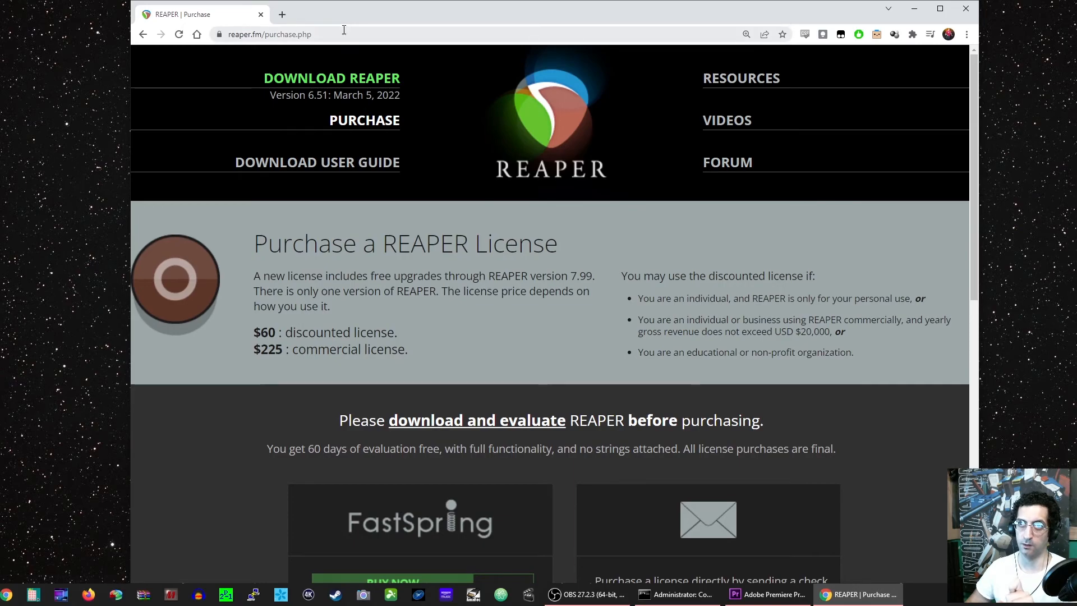
key("alt+Left")
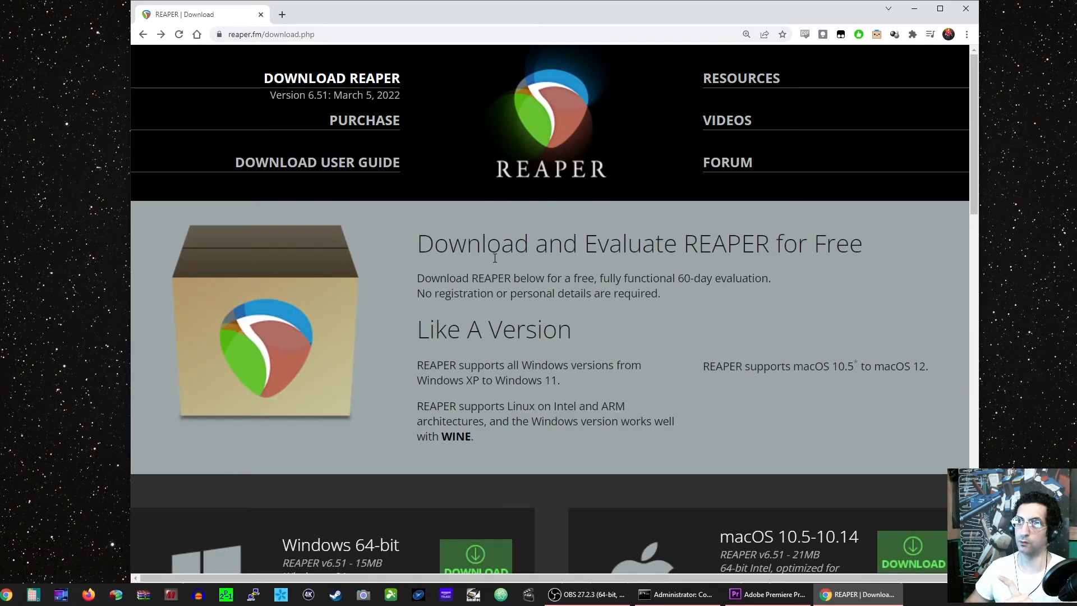
key("alt+Left")
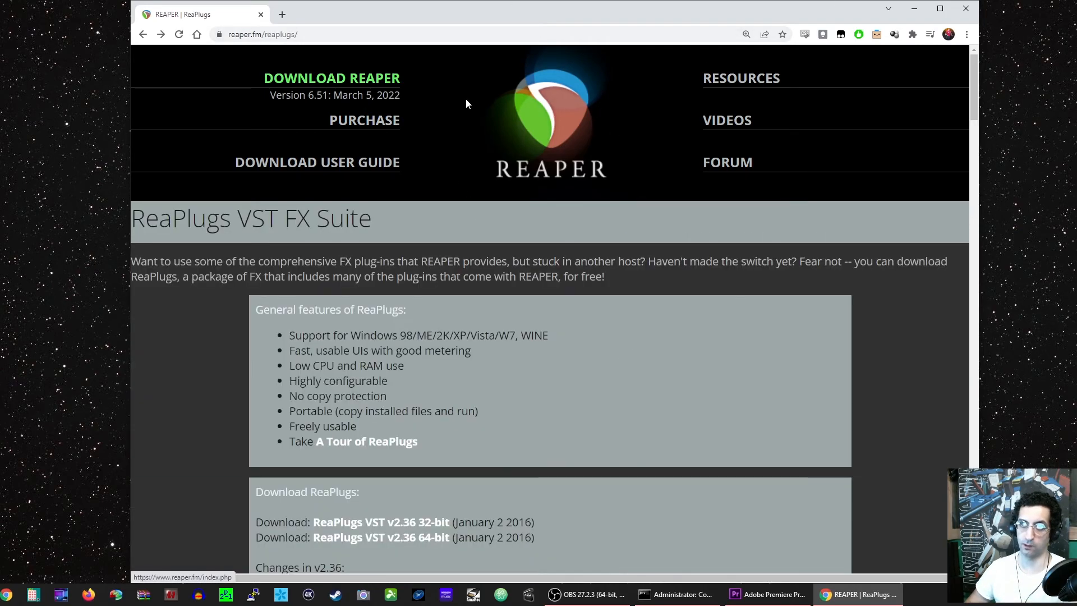
Switch to OBS, activate the Zoom-Magnify scene, and return to the ReaPlugs page in the browser
key("alt+Tab")
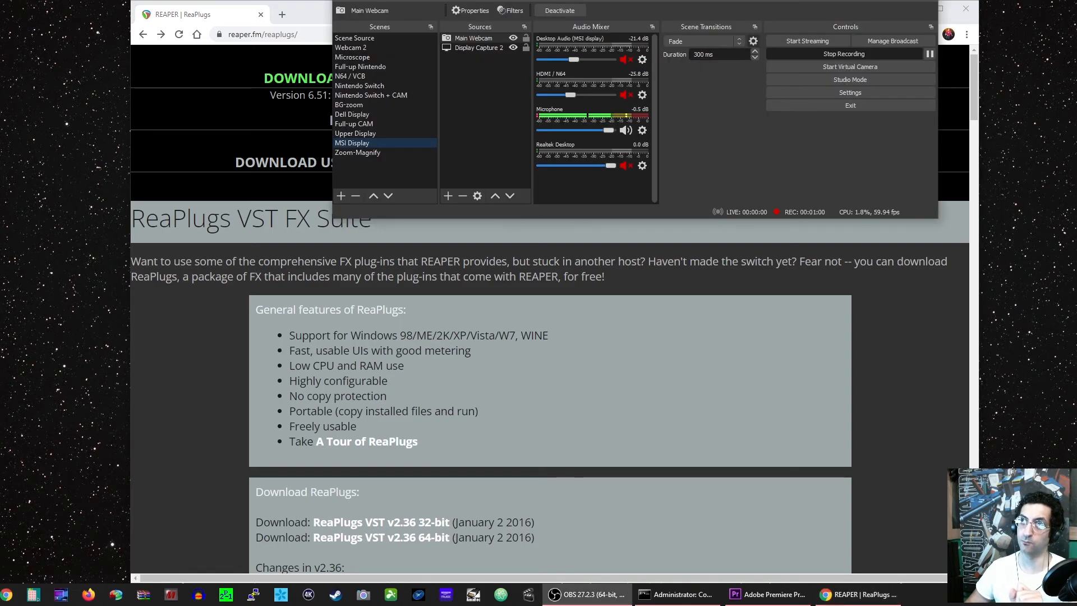
left_click(393, 152)
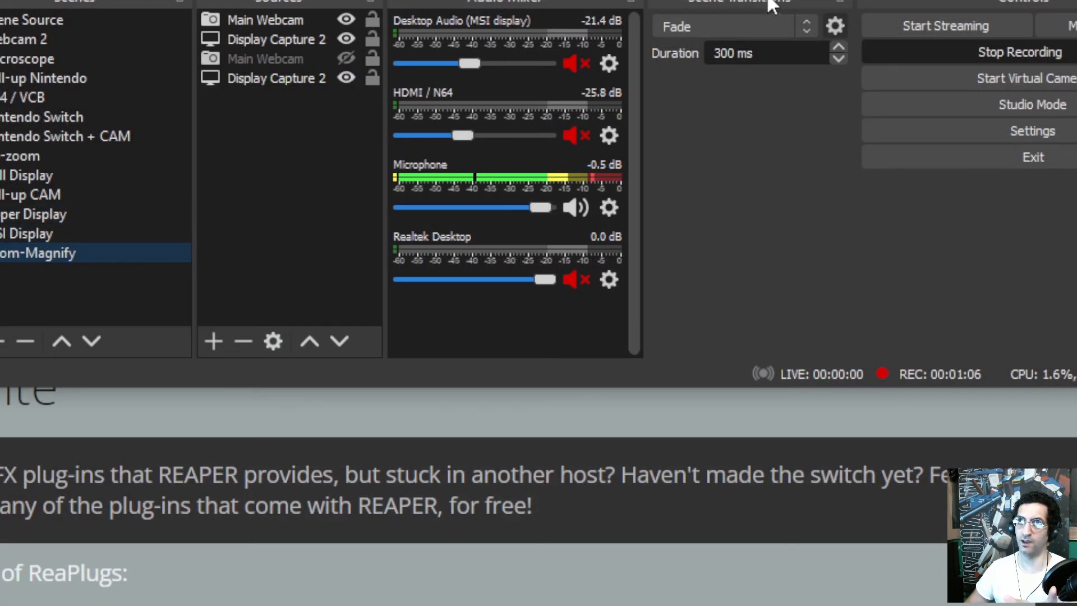
left_click(397, 542)
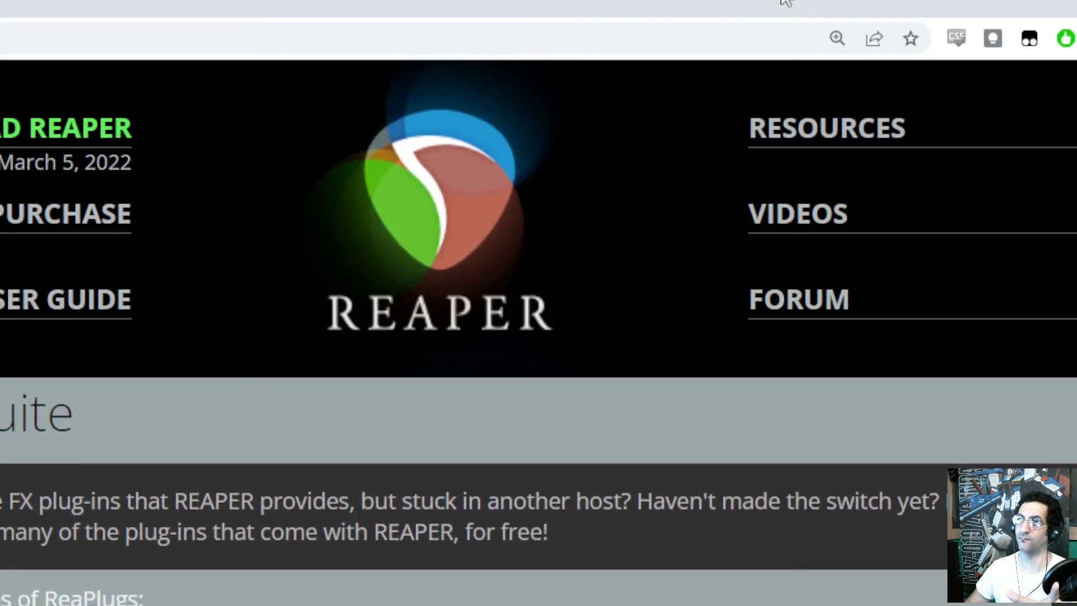
Highlight the ReaPlugs page address and look through the page's content
key("ctrl+l")
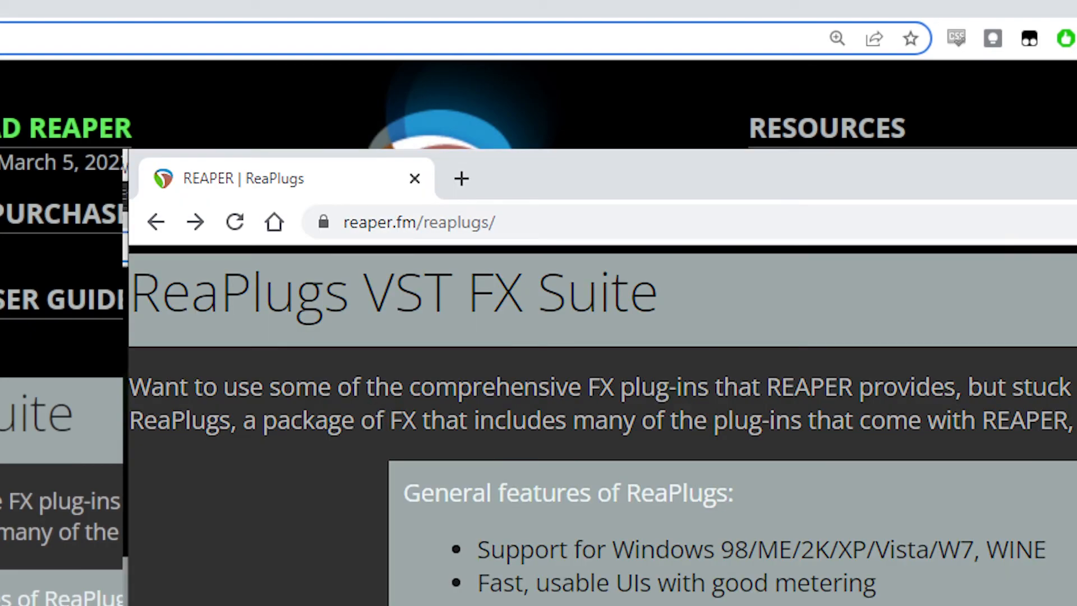
left_click_drag(14, 39, 7, 39)
left_click_drag(0, 39, 50, 41)
scroll(159, 604, "down", 6)
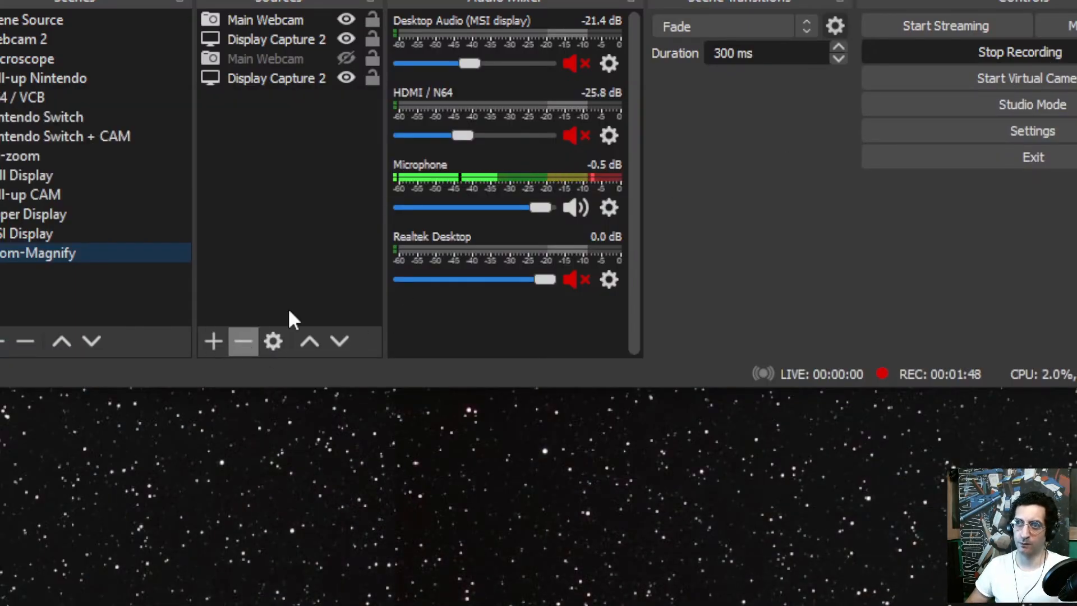
Switch OBS to the MSI Display scene and open the audio filters of the Microphone source
left_click(129, 217)
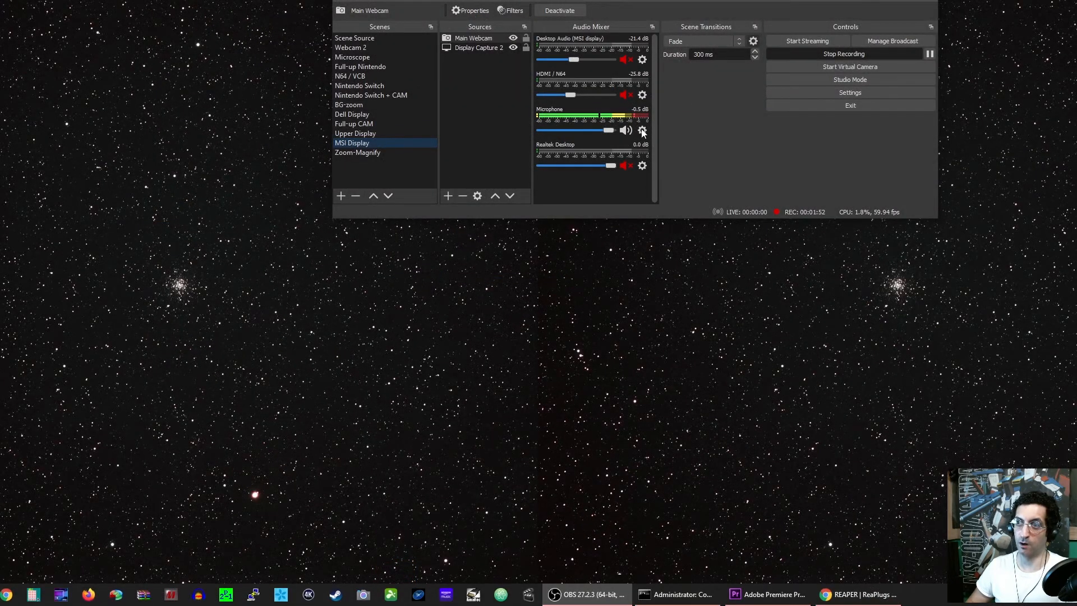
left_click(642, 130)
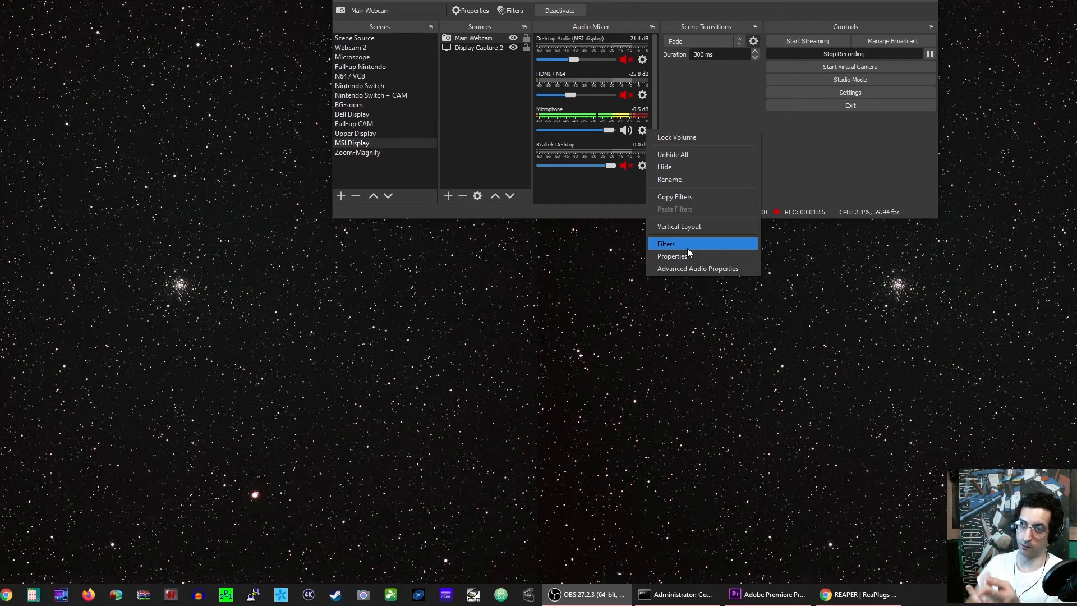
left_click(559, 120)
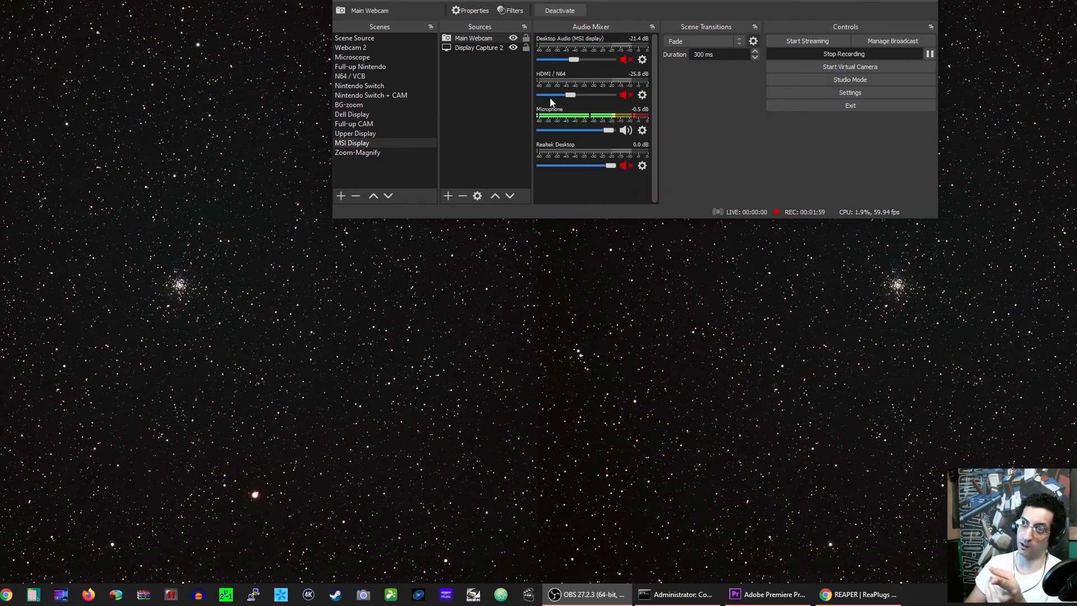
left_click(642, 130)
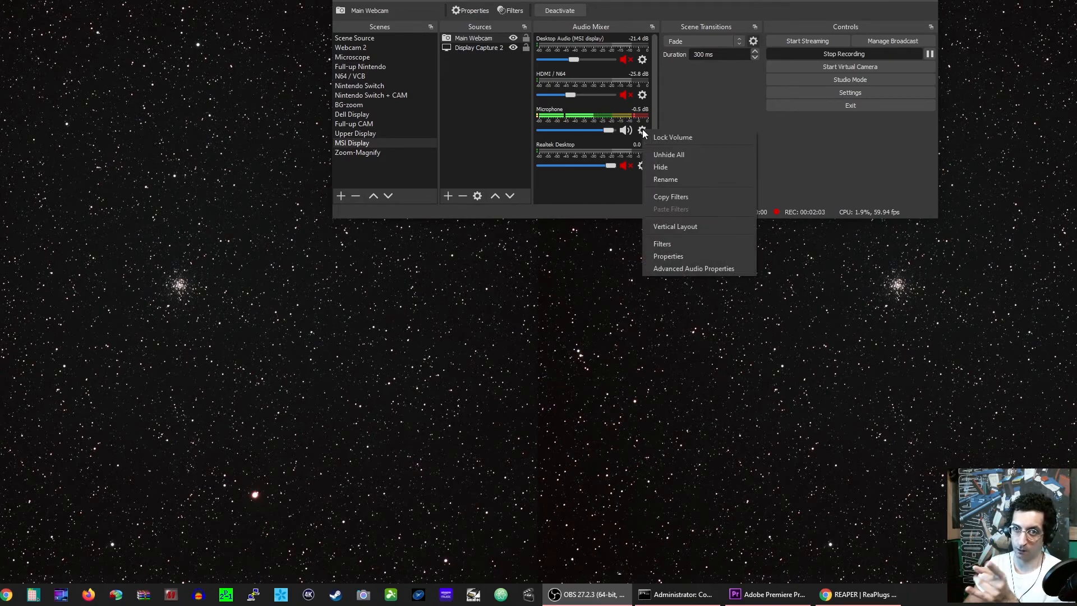
left_click(698, 243)
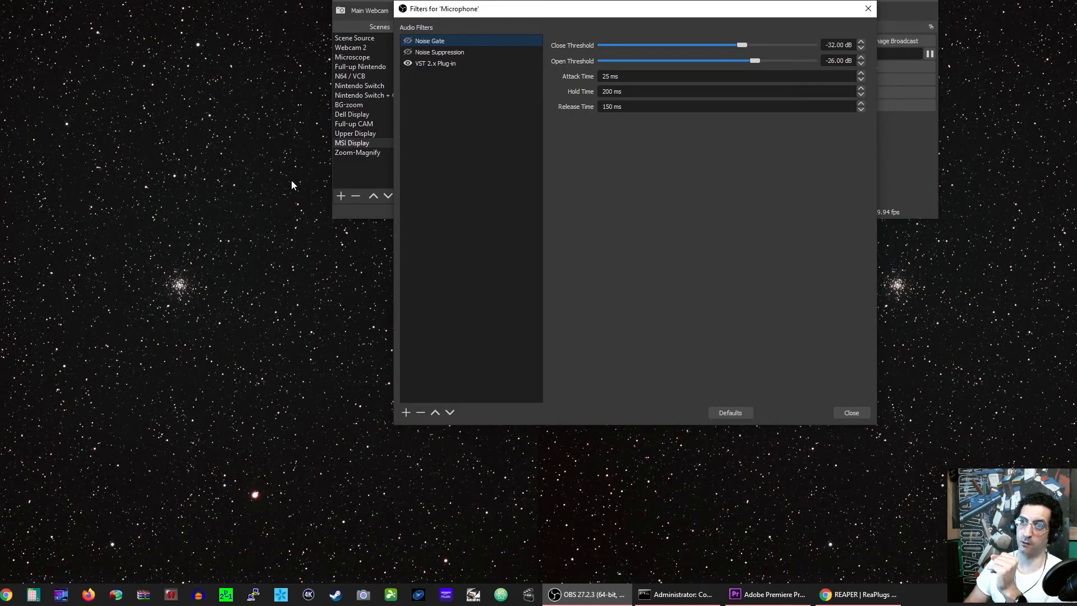
In the Zoom-Magnify scene, leave only the Microphone's Noise Gate filter active and move the filters window below the microphone level meter
left_click(355, 155)
left_click_drag(712, 1, 711, 25)
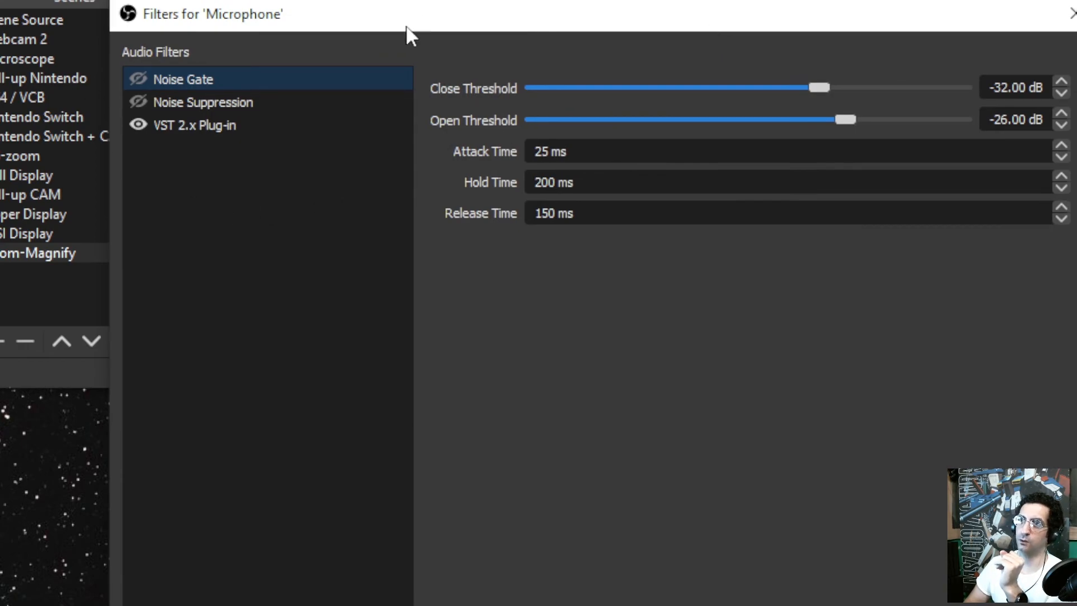
left_click(134, 125)
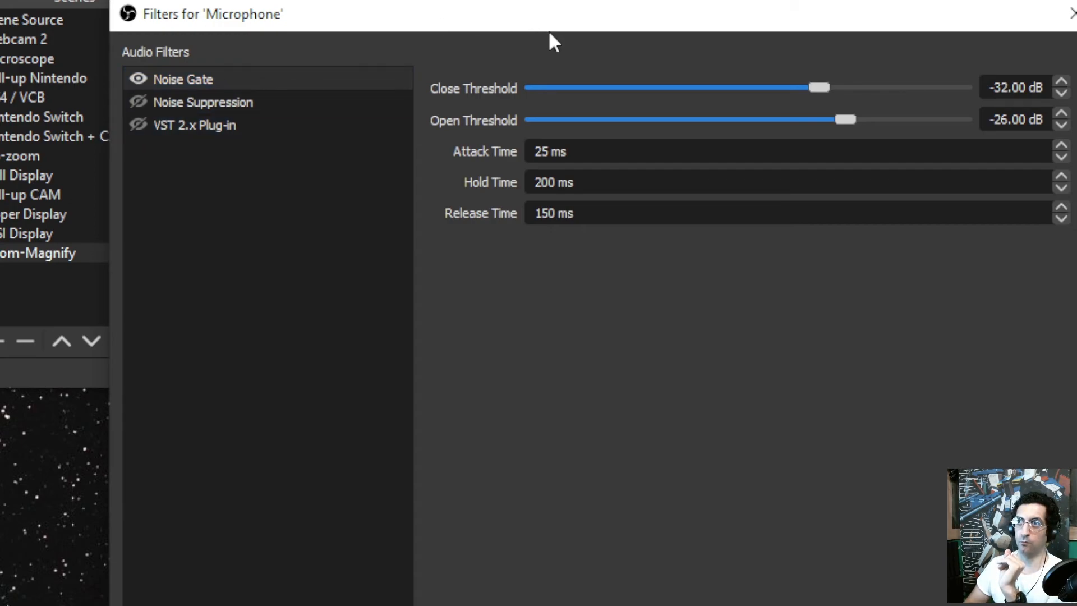
left_click_drag(599, 25, 581, 252)
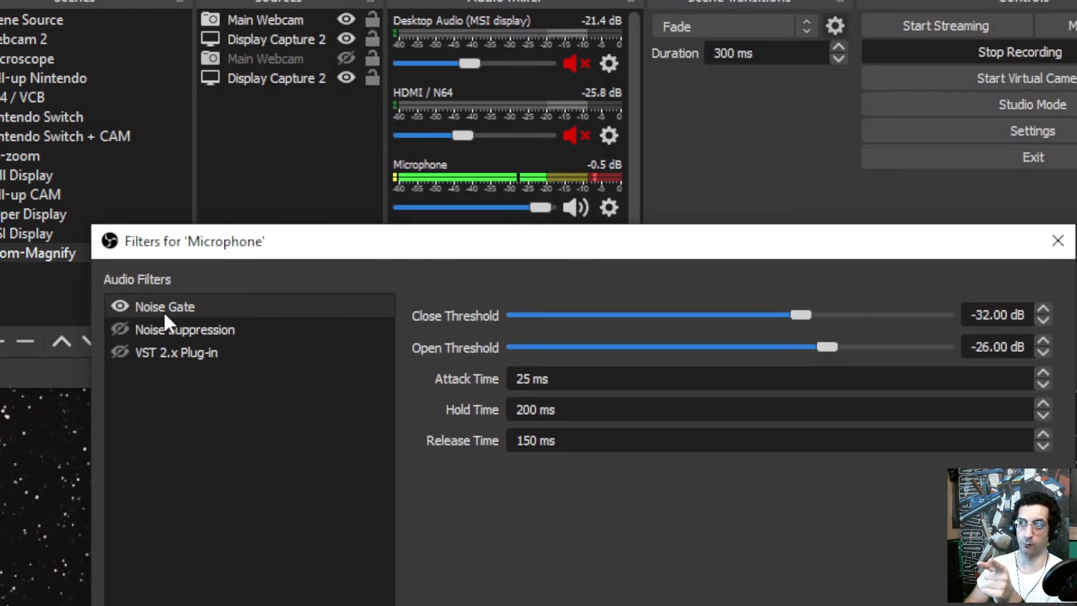
Switch the Noise Gate filter off and on repeatedly to compare its effect on the microphone sound
left_click(120, 307)
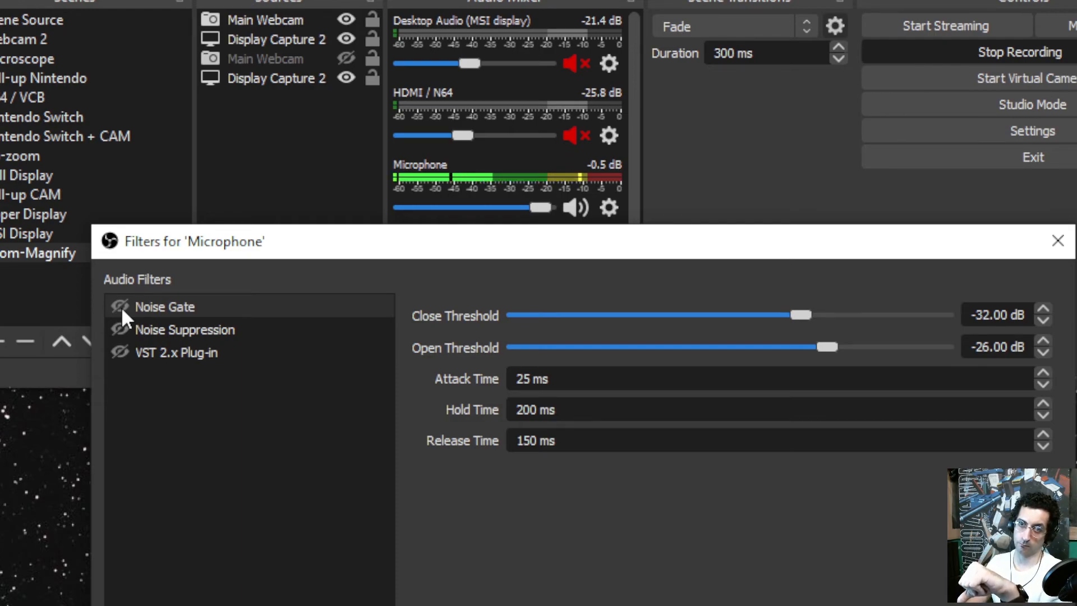
left_click(120, 306)
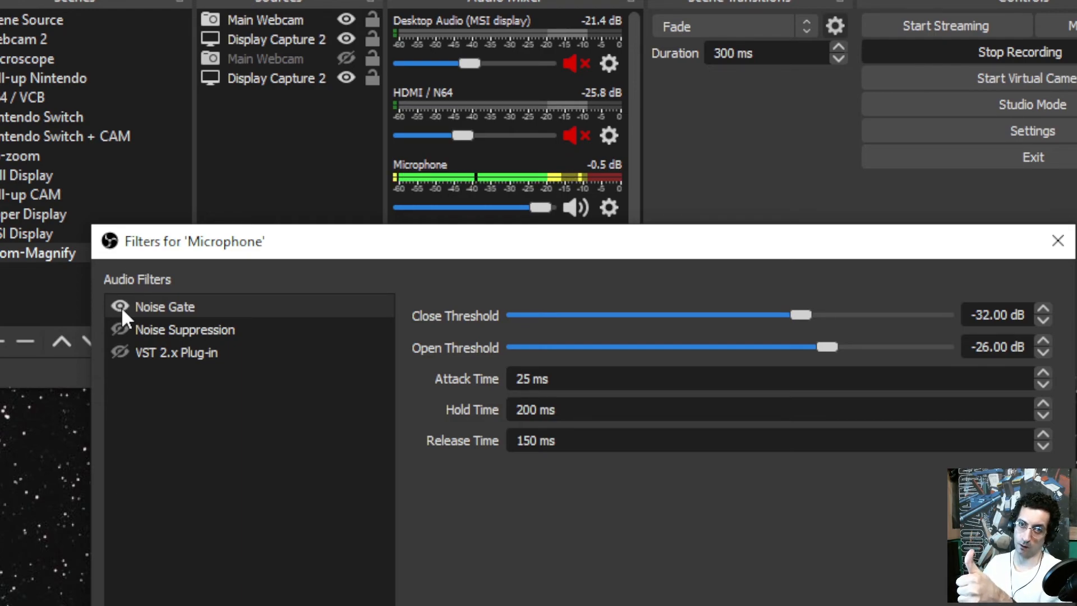
left_click(120, 306)
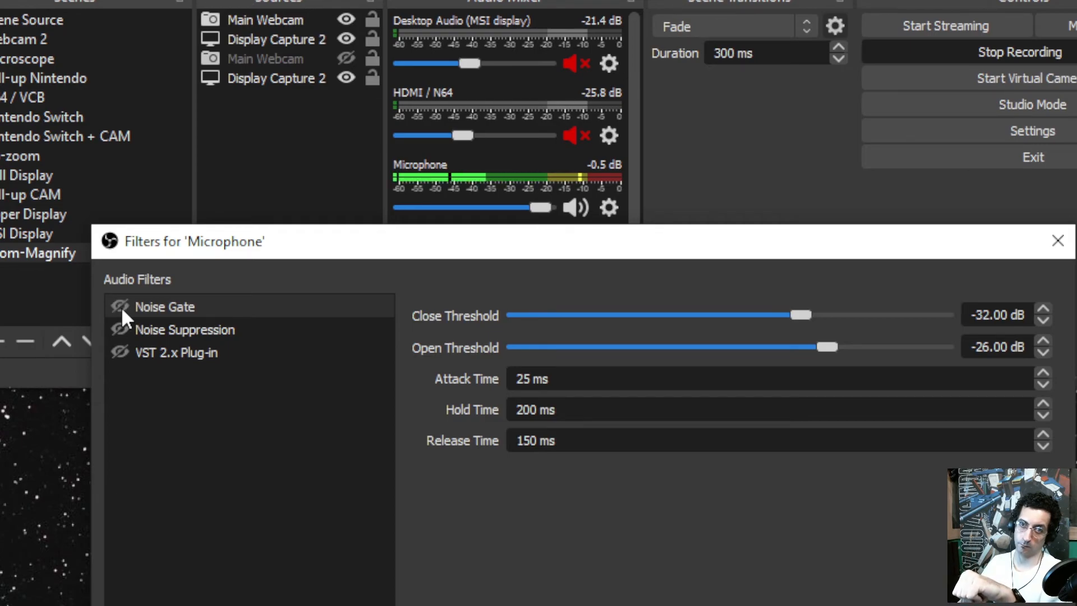
left_click(120, 306)
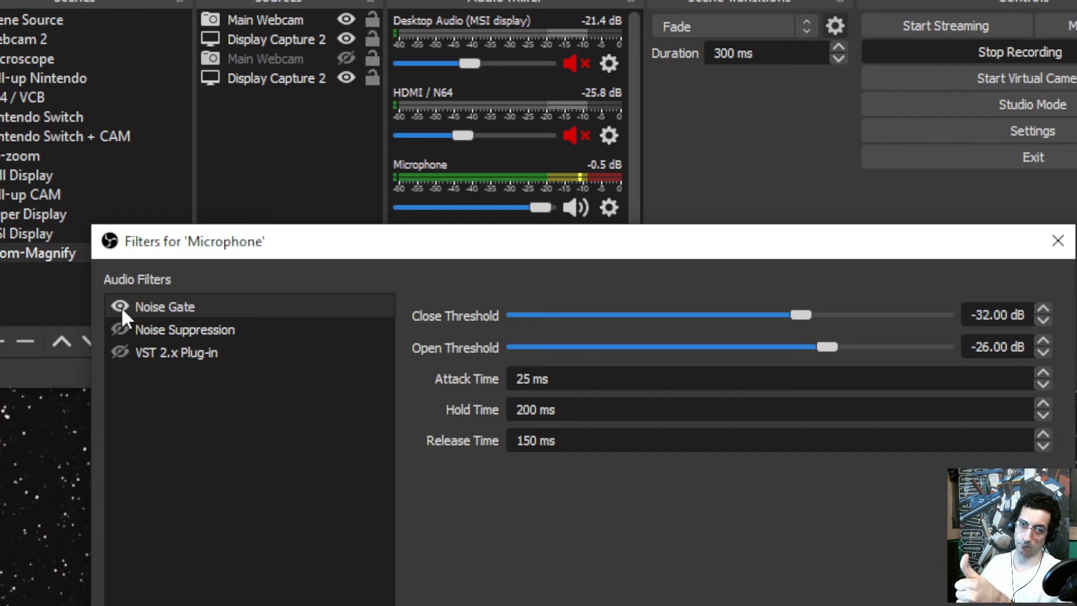
left_click(120, 306)
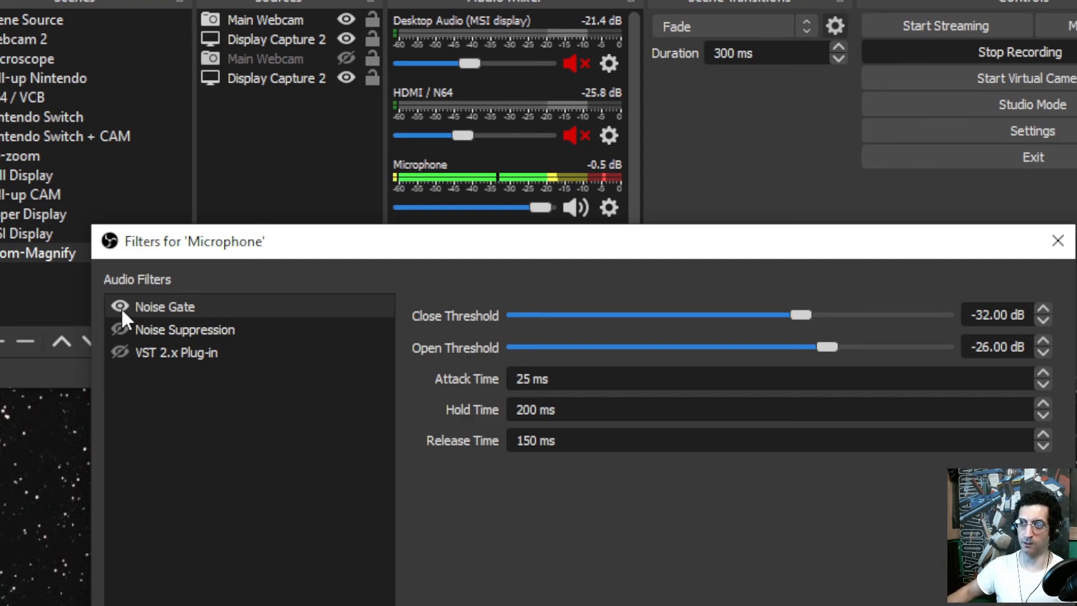
Turn off the Noise Gate filter and show the Noise Suppression filter's settings with that filter inactive
left_click(119, 331)
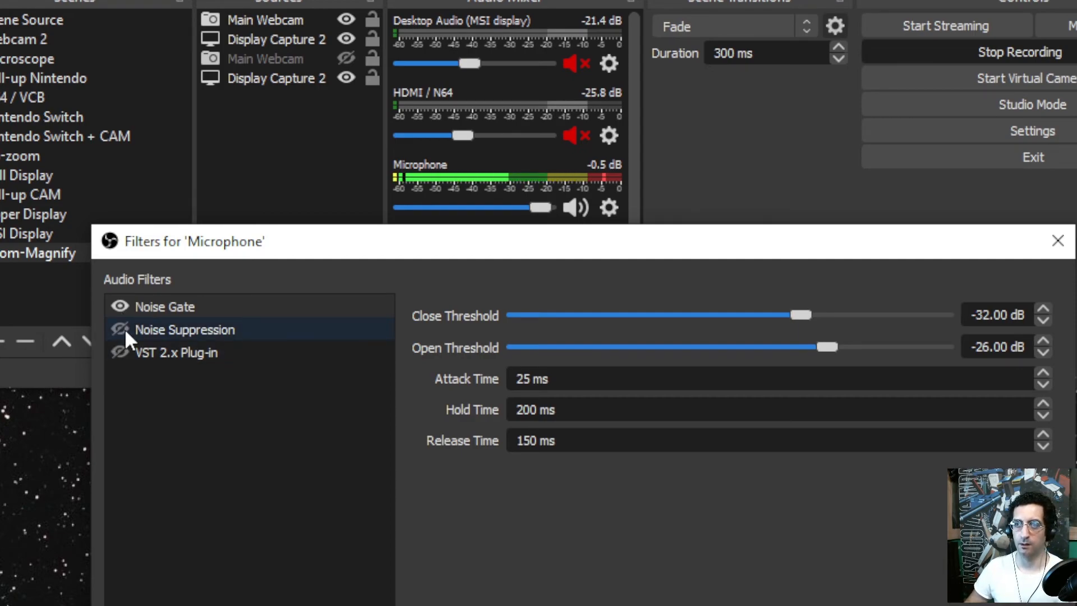
left_click(121, 329)
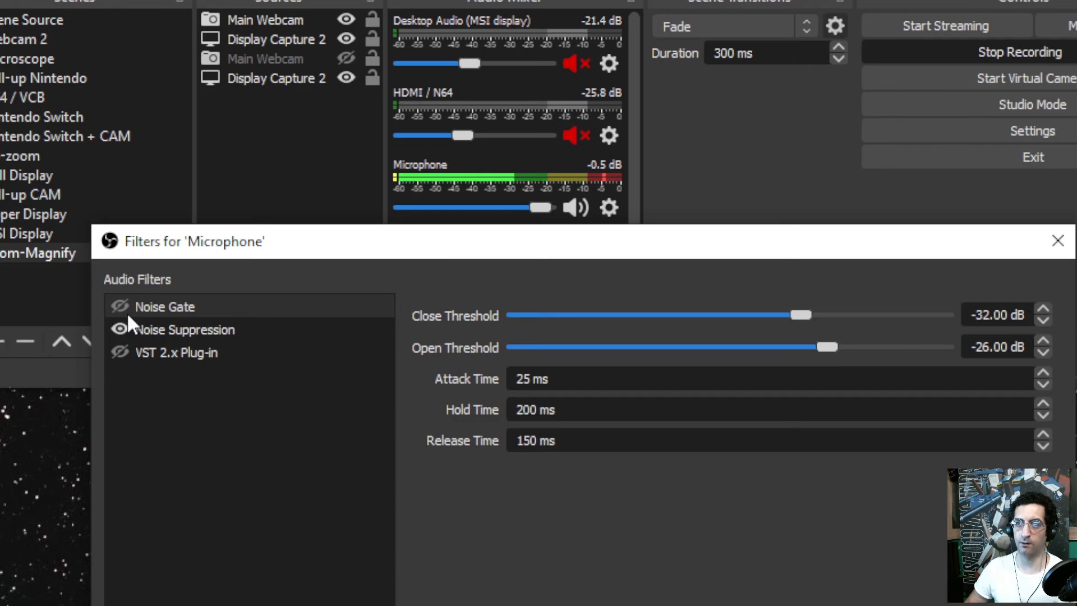
left_click(121, 331)
left_click(117, 307)
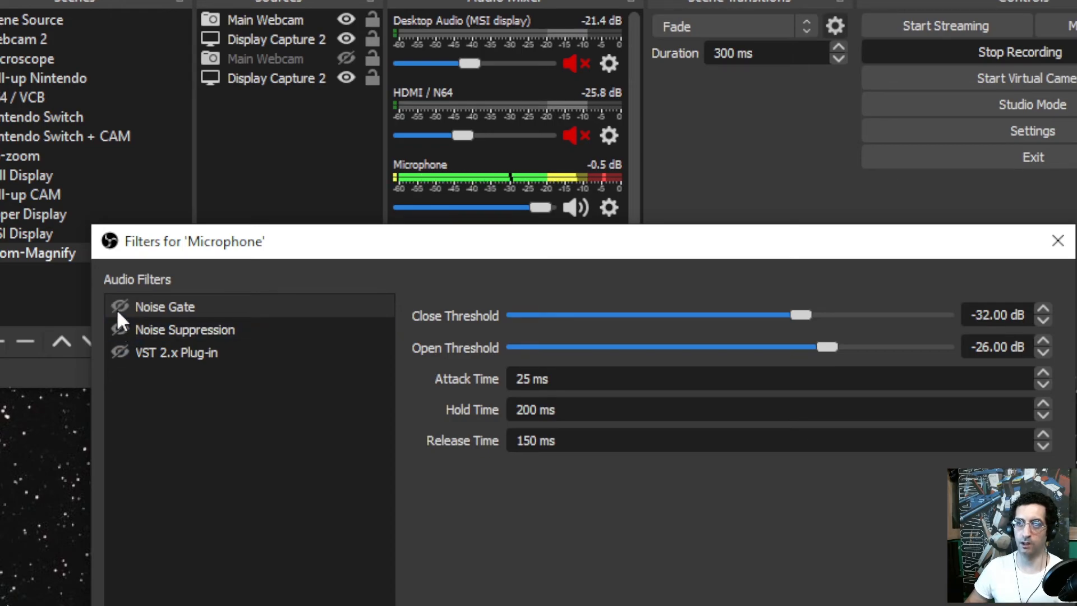
left_click(159, 329)
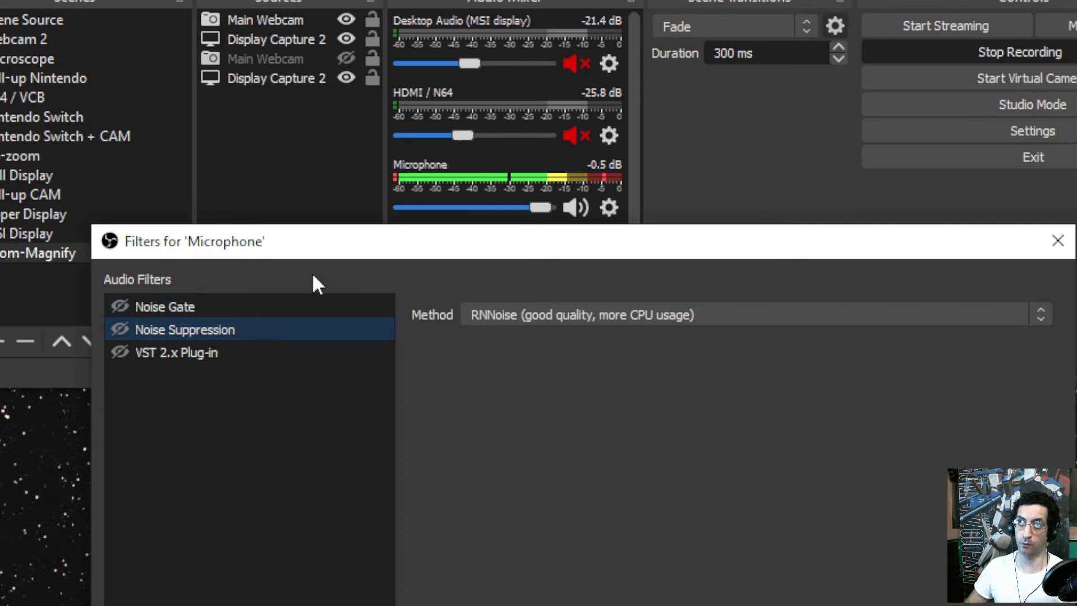
Try the Noise Suppression filter with the RNNoise (good quality, more CPU usage) method and turn the filter off again
left_click(120, 330)
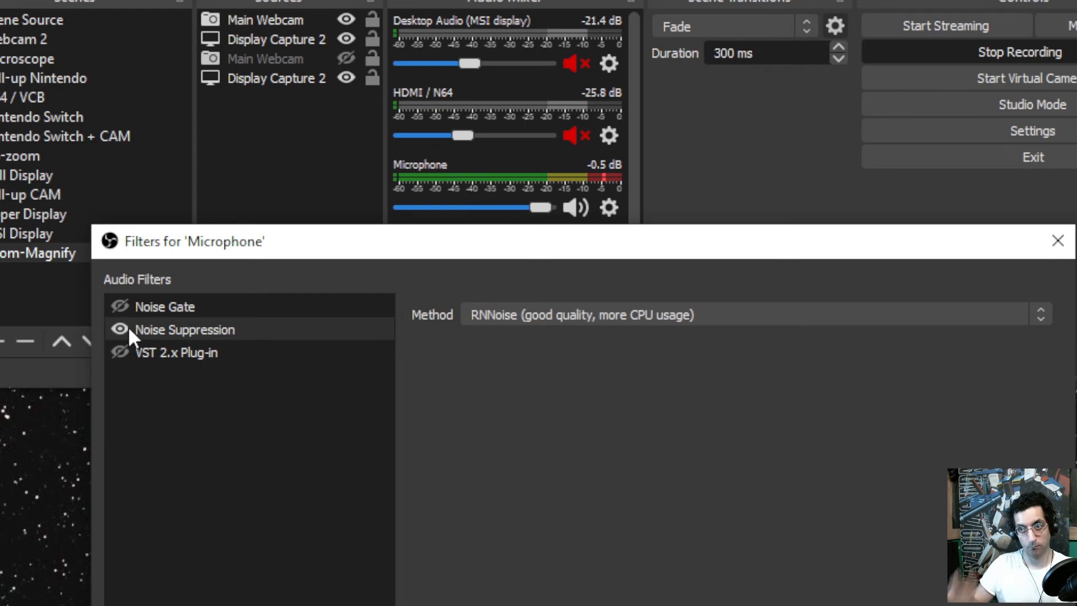
left_click(120, 330)
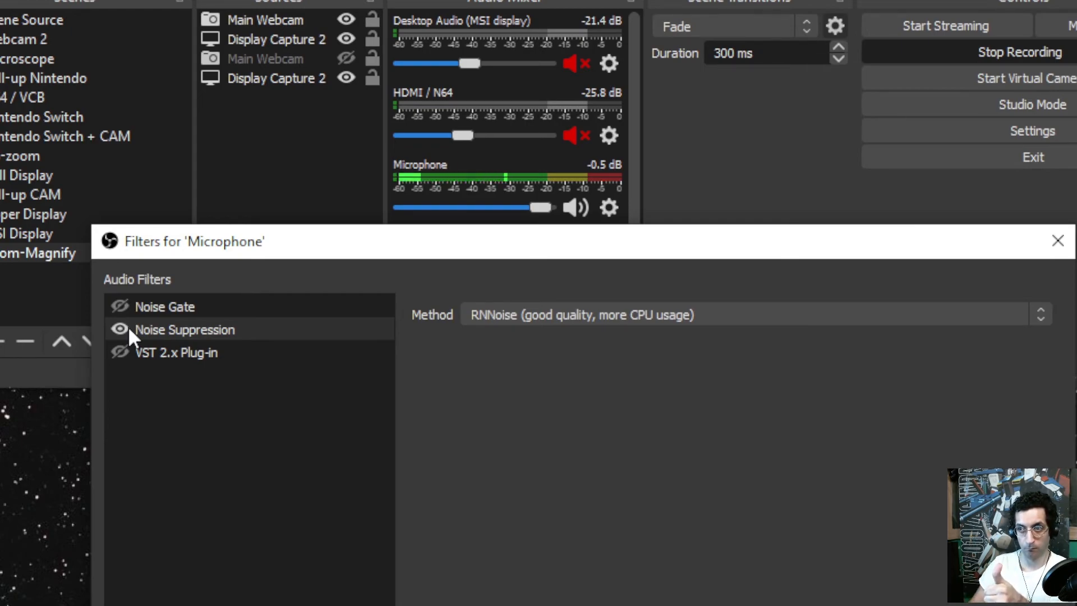
left_click(120, 330)
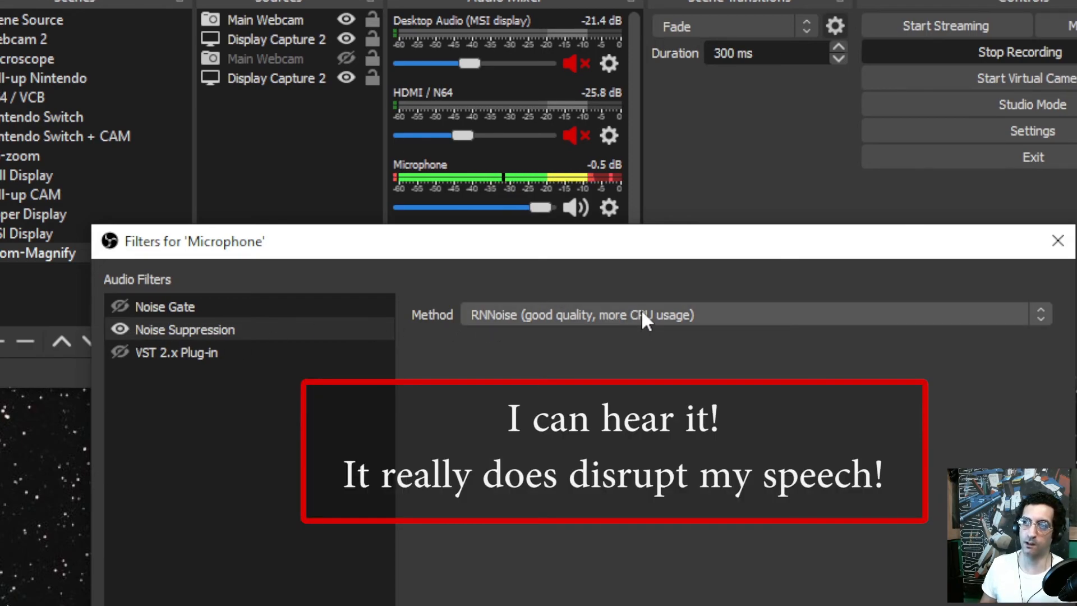
left_click(695, 322)
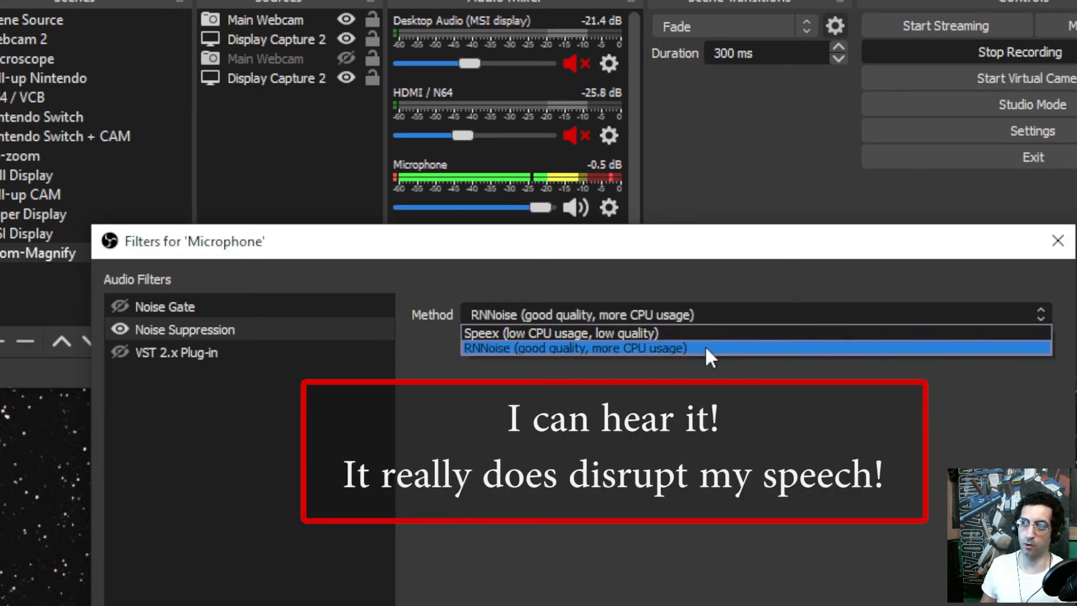
left_click(628, 350)
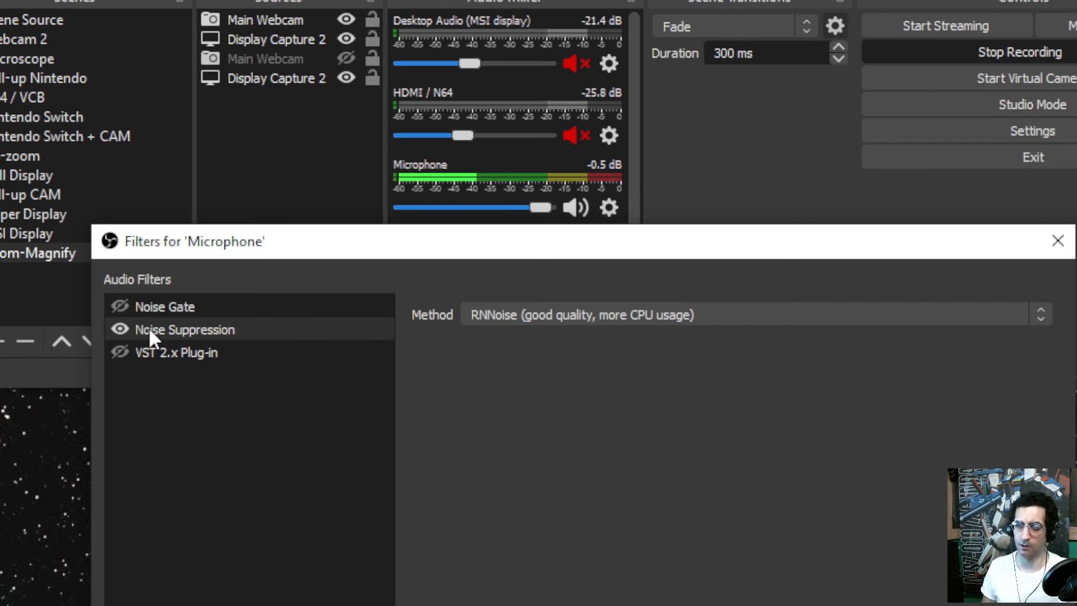
left_click(120, 329)
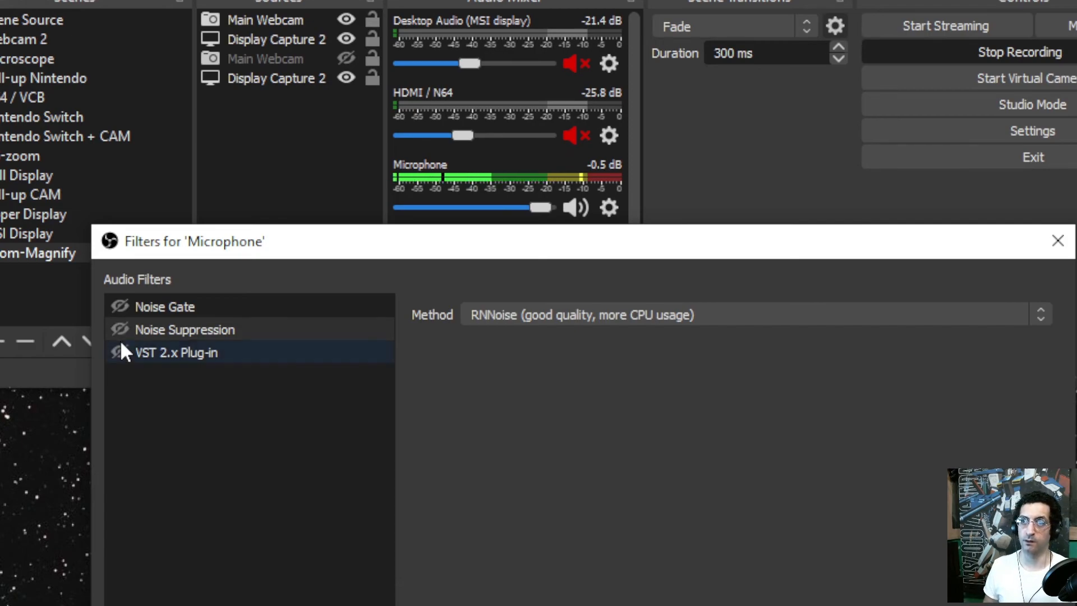
Look through the settings of the Microphone's VST 2.x Plug-in, Noise Gate and Noise Suppression filters
left_click(183, 350)
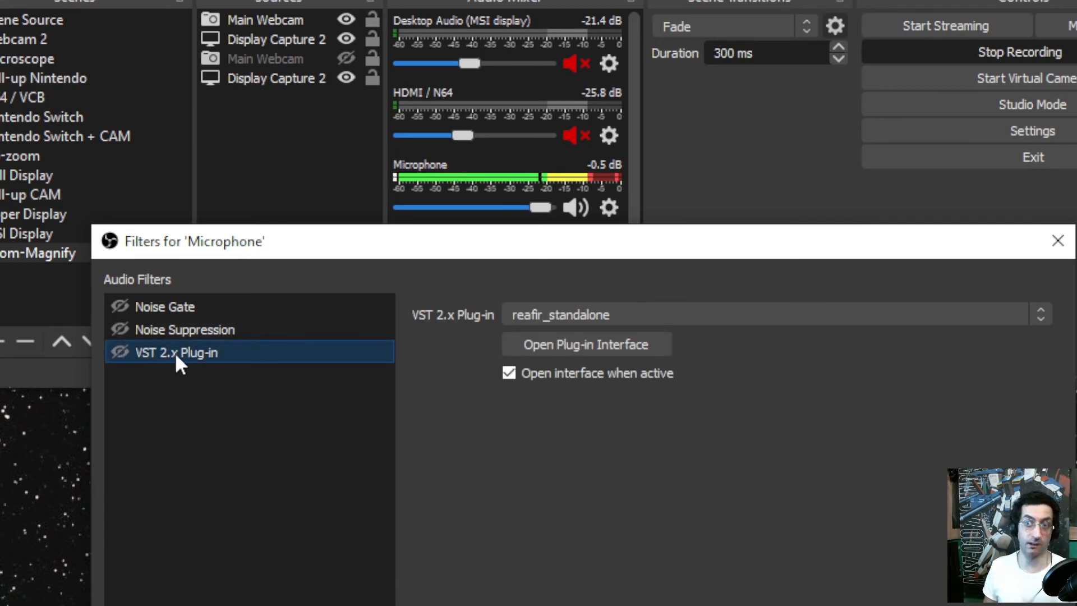
left_click(186, 310)
left_click(217, 333)
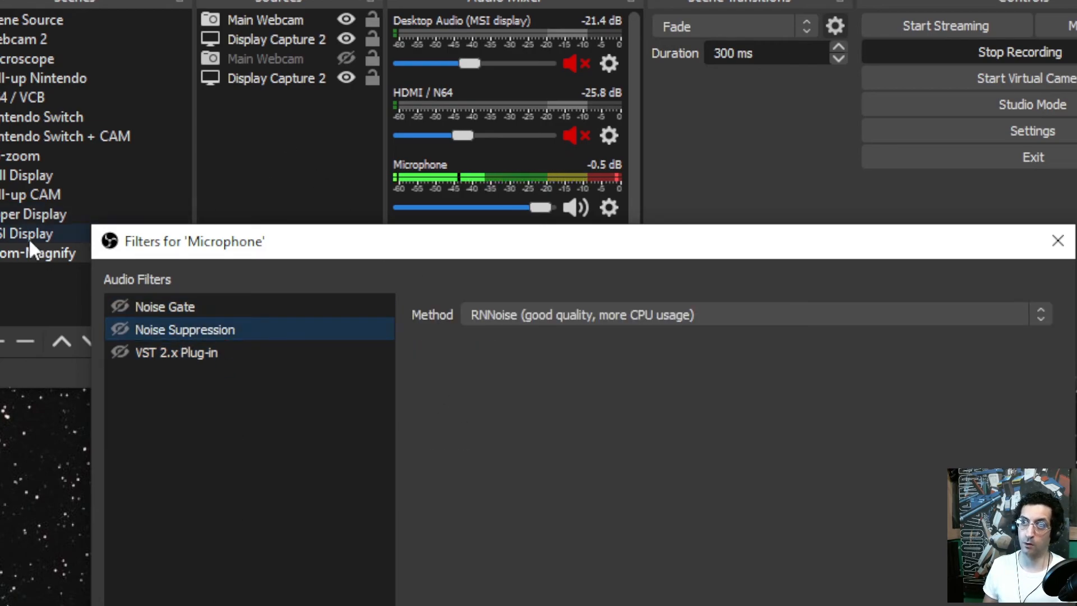
Switch to the MSI Display scene and move the Microphone filters window higher to view the filter types that can be added
left_click(11, 235)
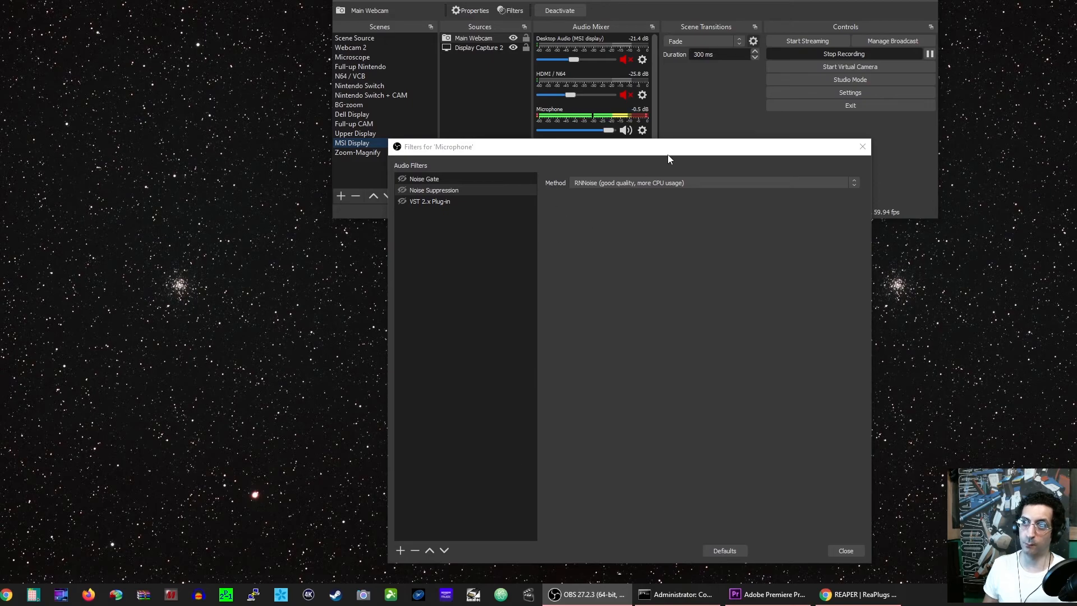
left_click_drag(667, 151, 661, 63)
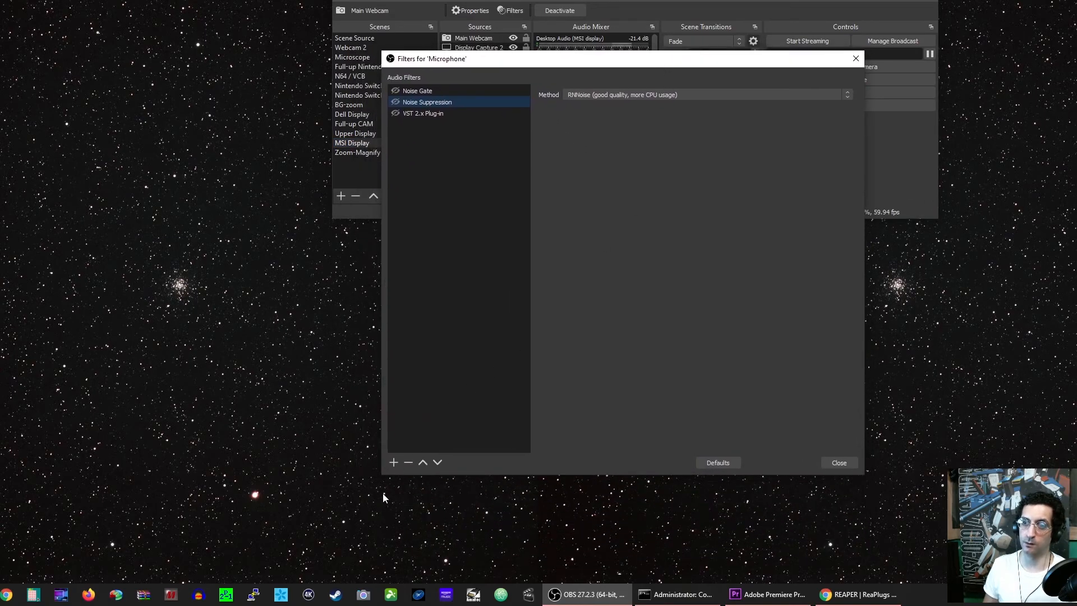
left_click(395, 459)
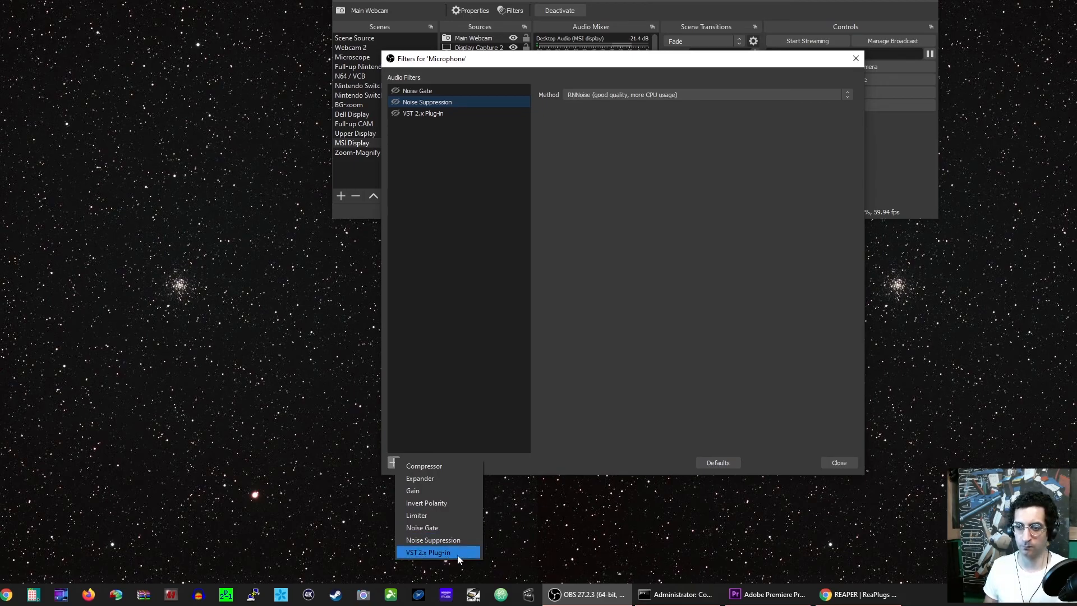
left_click(504, 190)
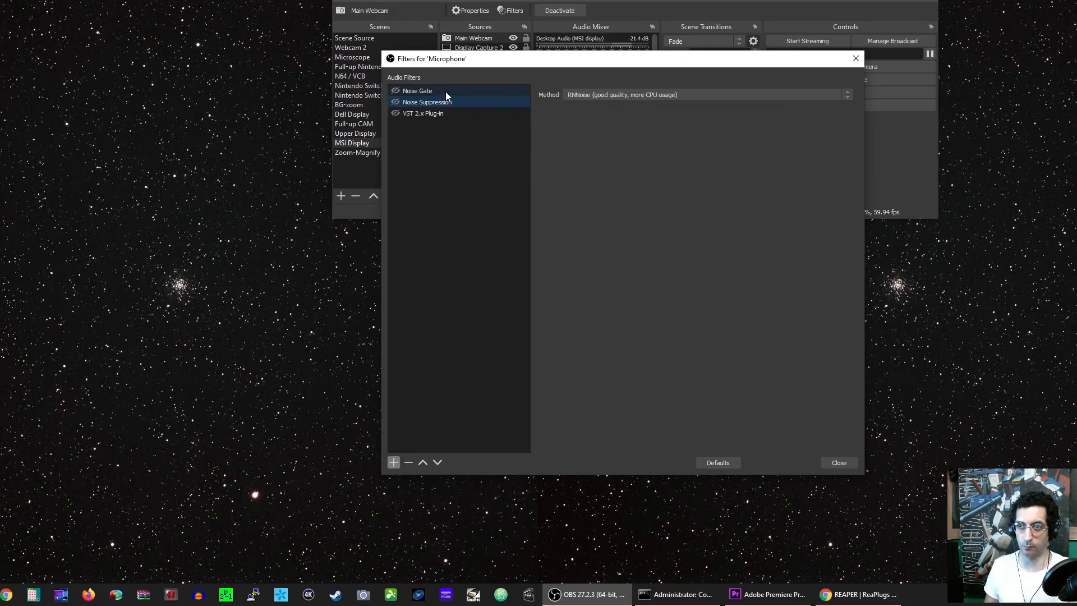
Open the reafir_standalone plug-in interface of the Microphone's VST 2.x Plug-in filter and turn that filter on
left_click(445, 114)
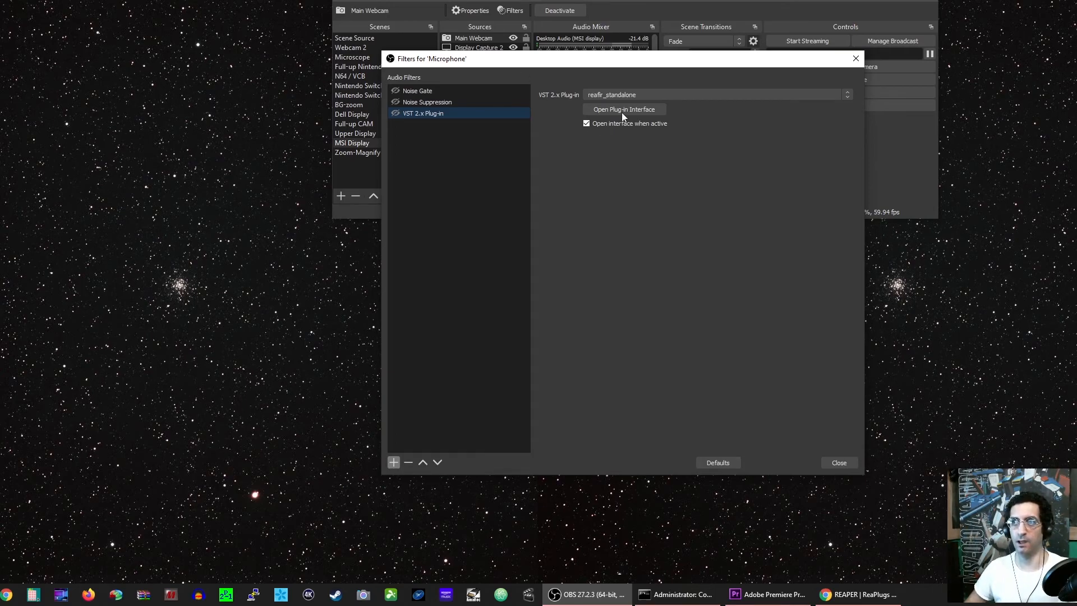
left_click(636, 107)
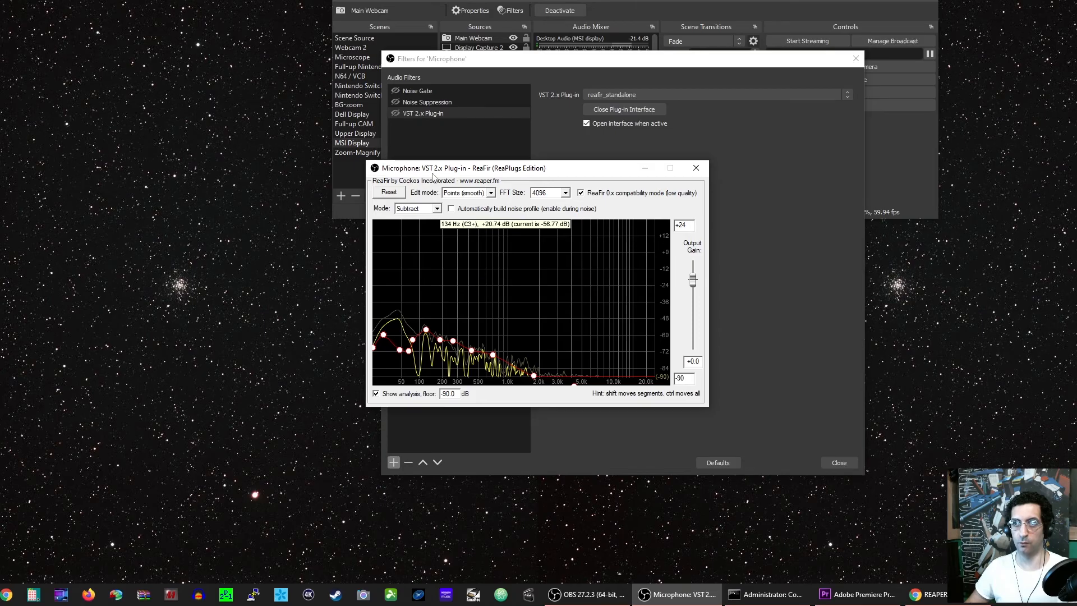
left_click(393, 112)
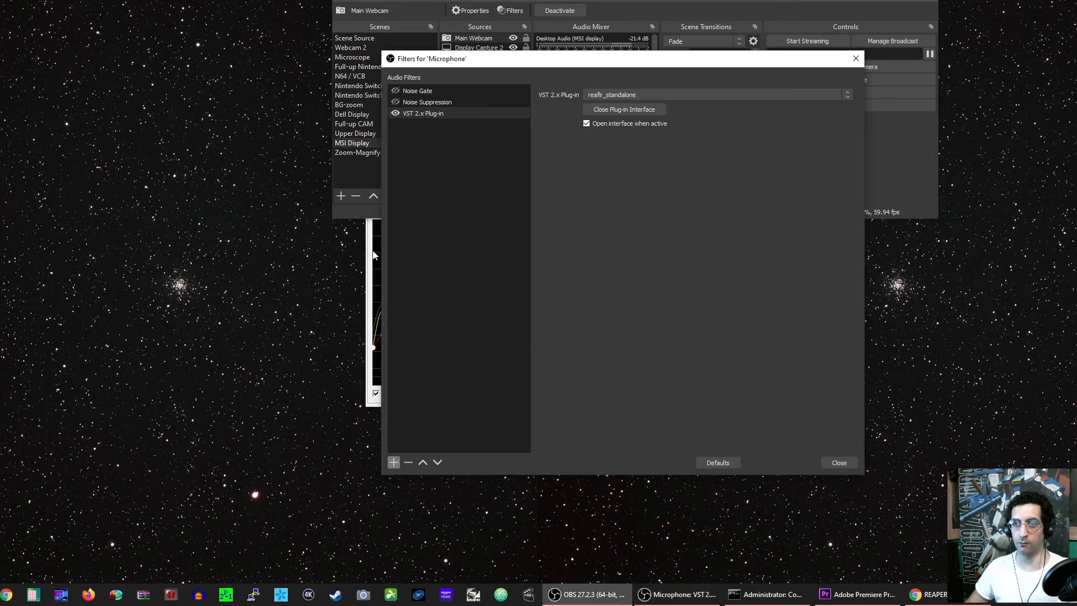
Bring the ReaFir window to the front and pull the 0 Hz point of its noise curve back down
left_click(375, 255)
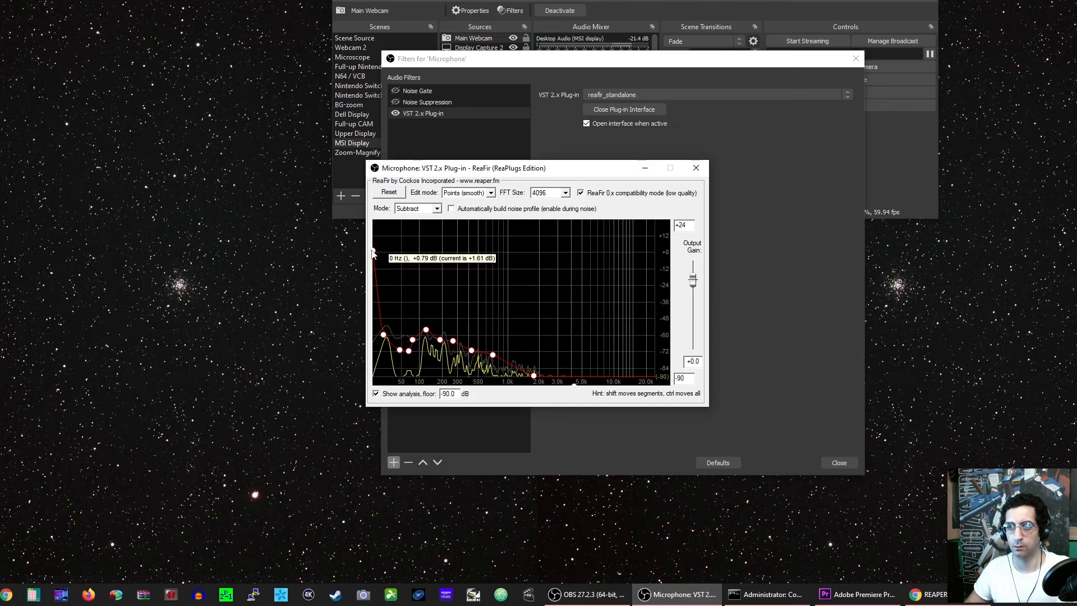
left_click_drag(374, 252, 318, 335)
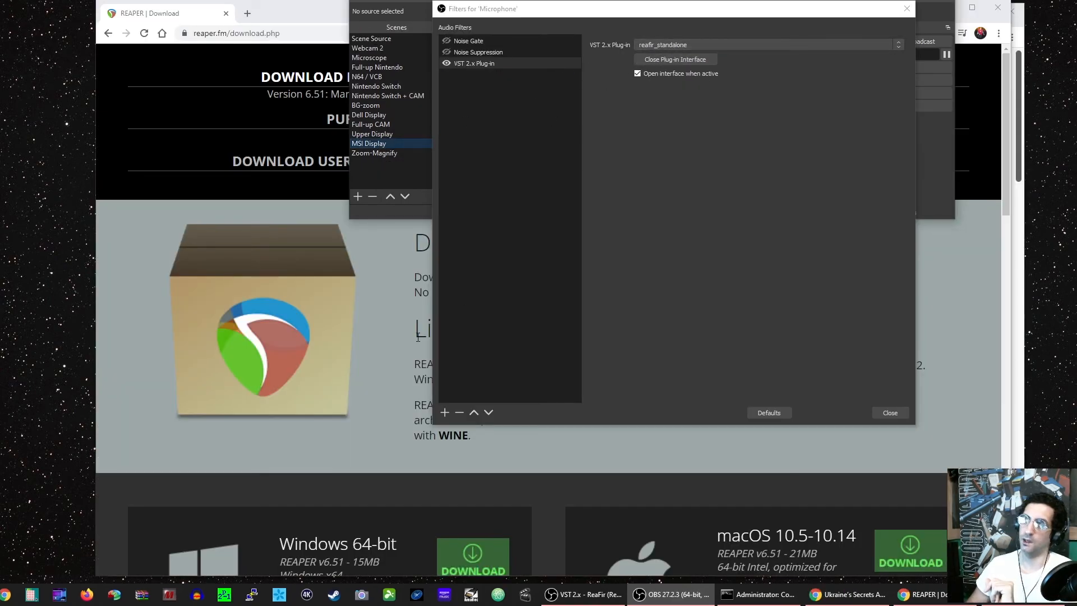
Review the filter types that can be added to the microphone and the existing VST 2.x Plug-in filter's settings
left_click(445, 413)
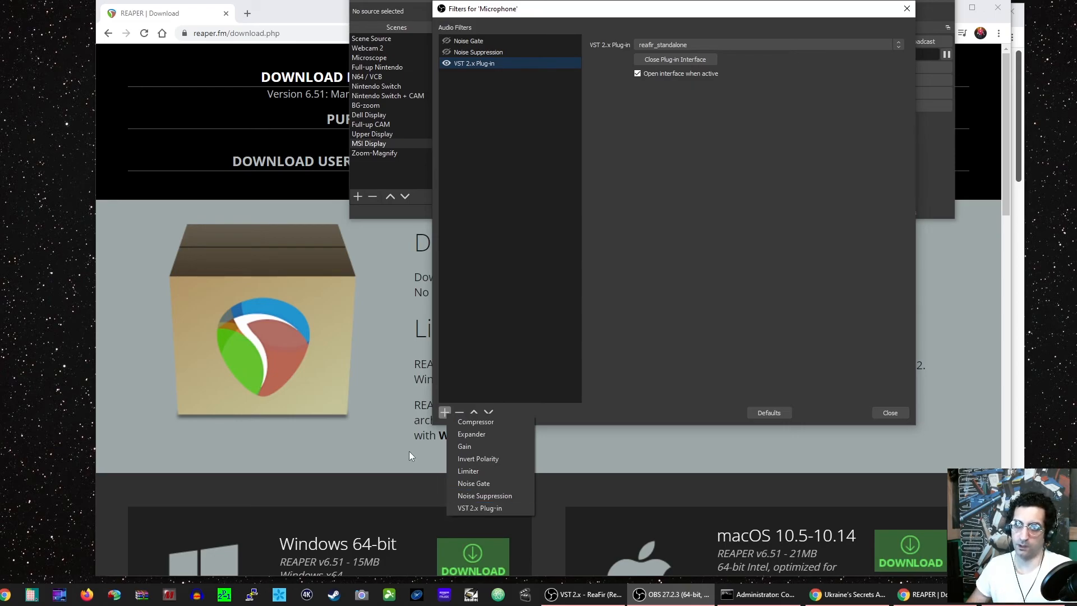
left_click(365, 398)
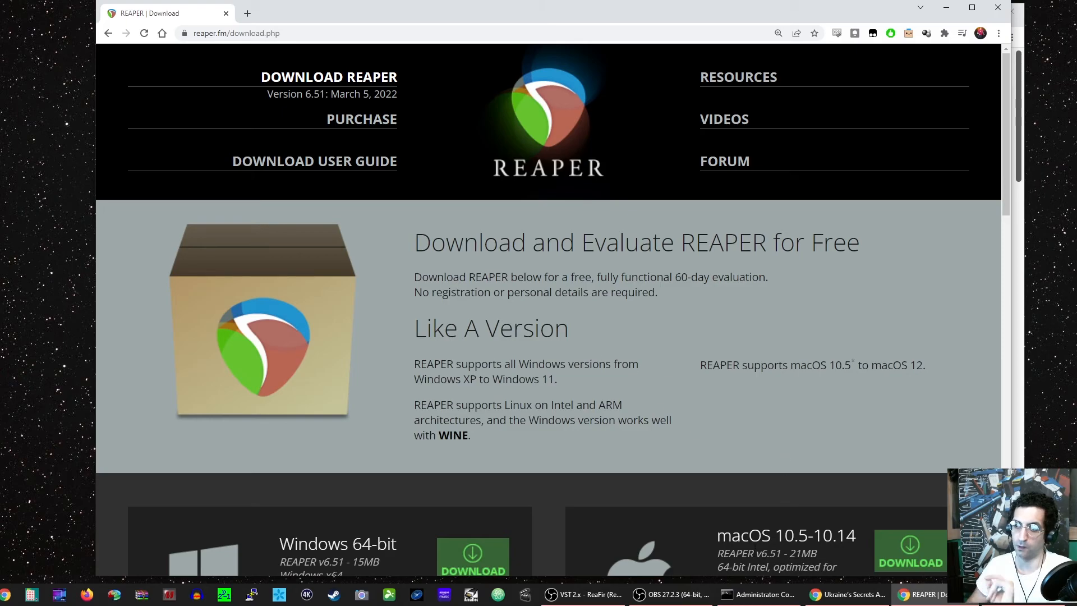
left_click(684, 594)
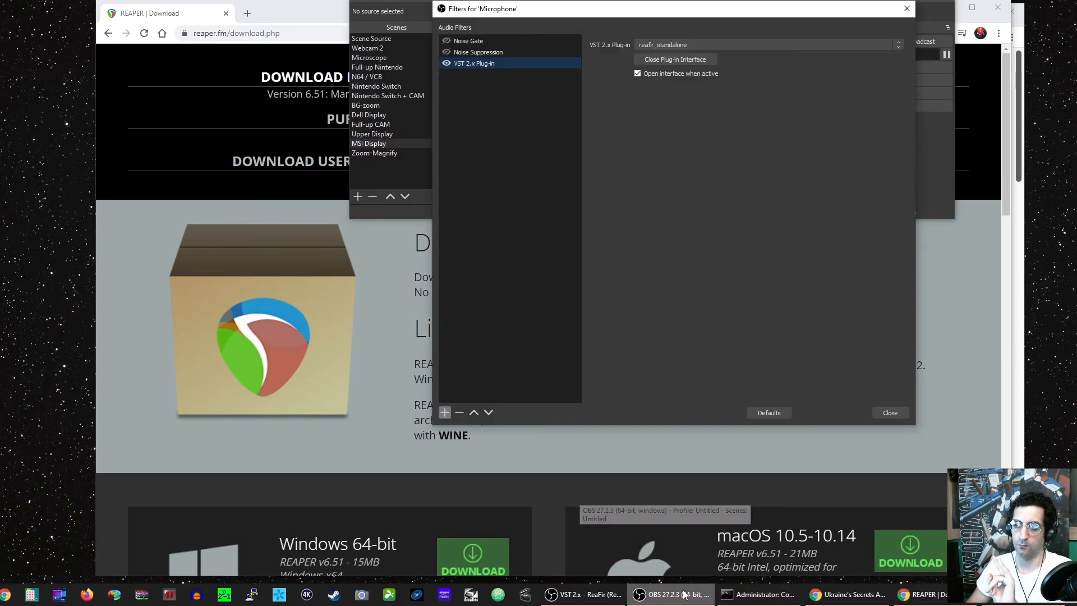
left_click(444, 412)
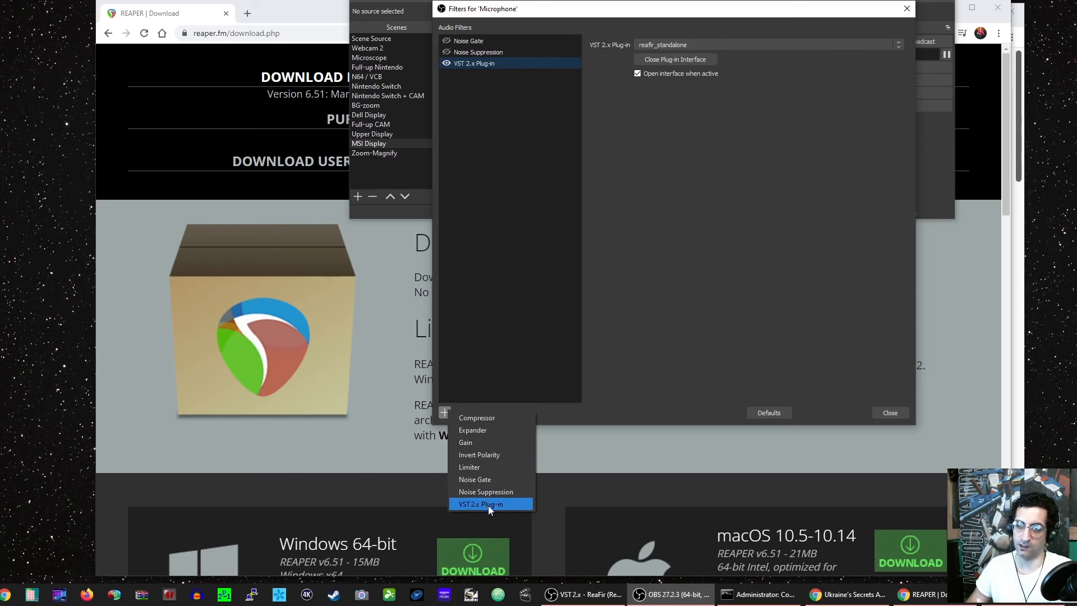
left_click(490, 66)
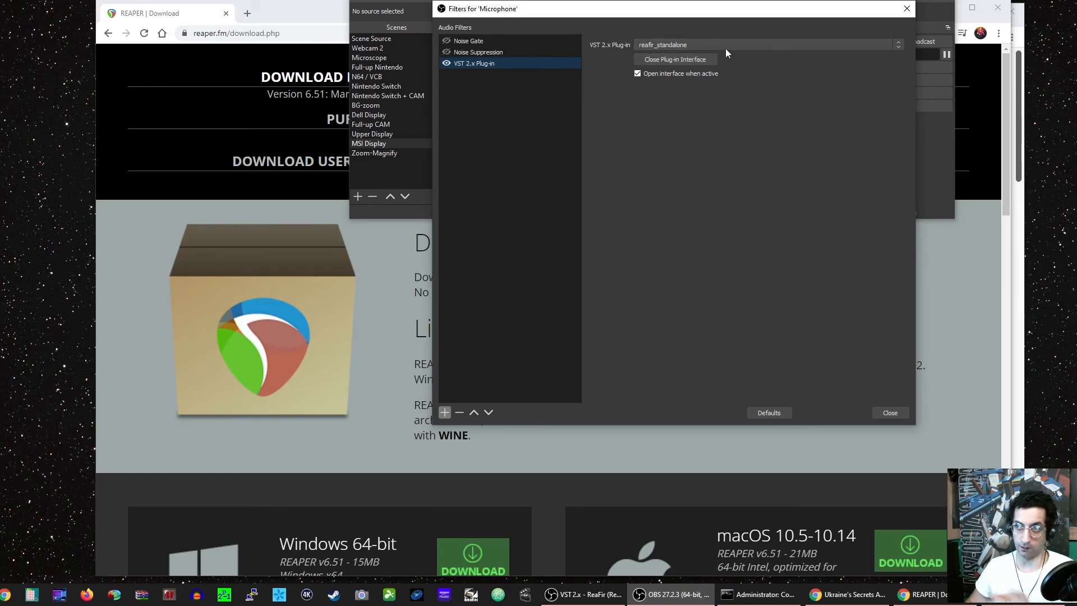
Close the Microphone filters window and examine the evaluation terms on the REAPER download page
left_click(891, 413)
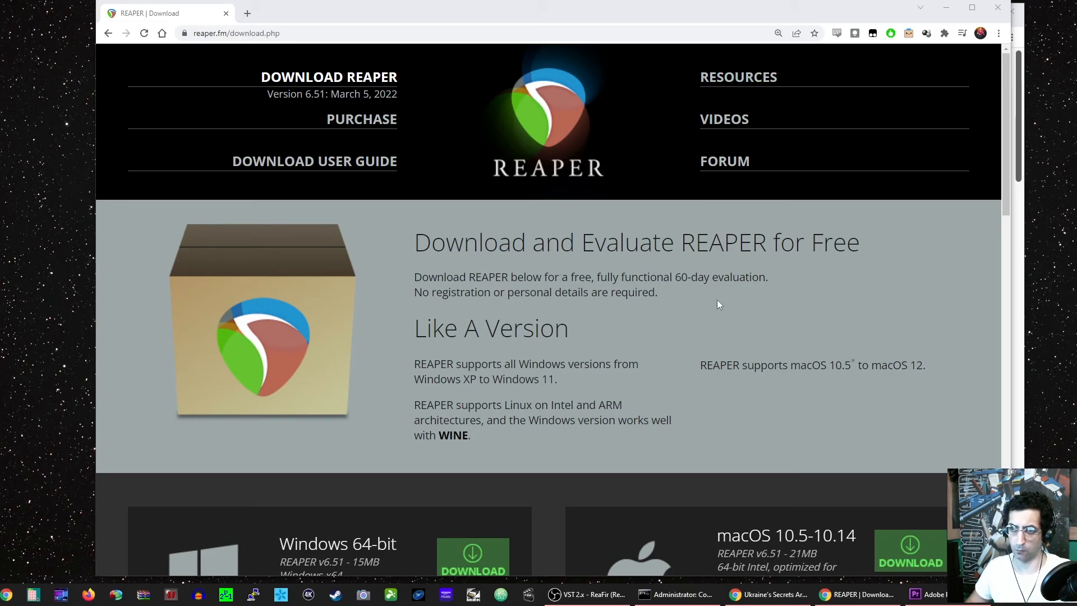
left_click(715, 267)
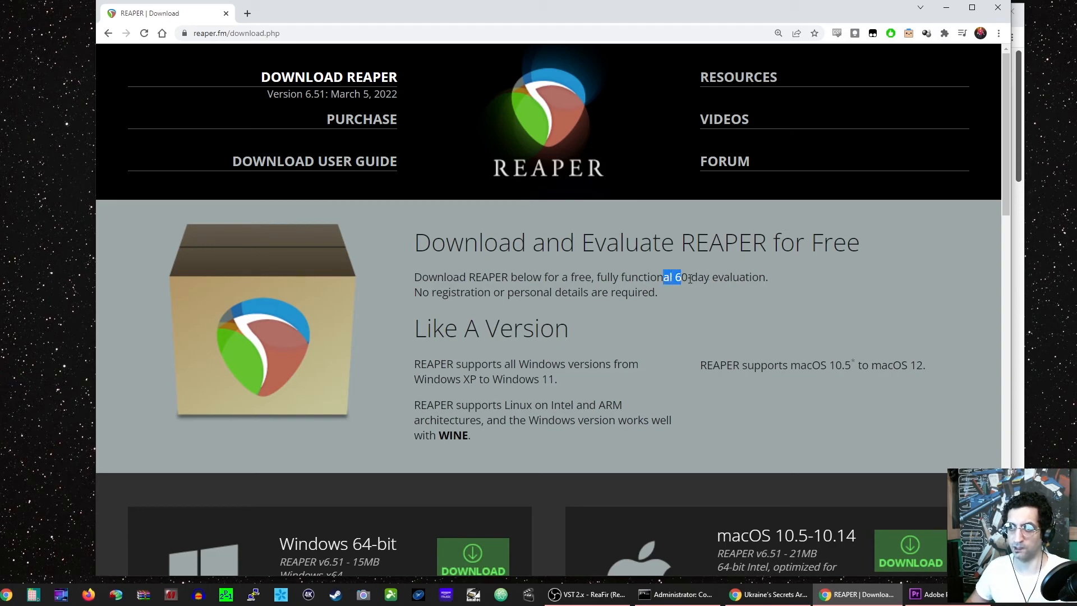
left_click_drag(684, 278, 748, 282)
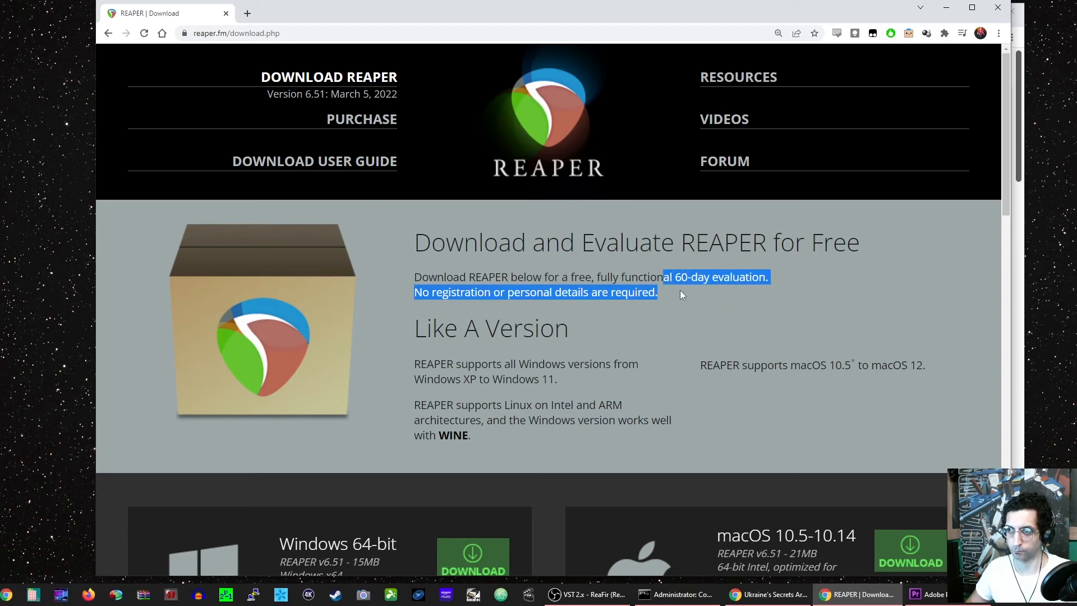
scroll(680, 291, "down", 2)
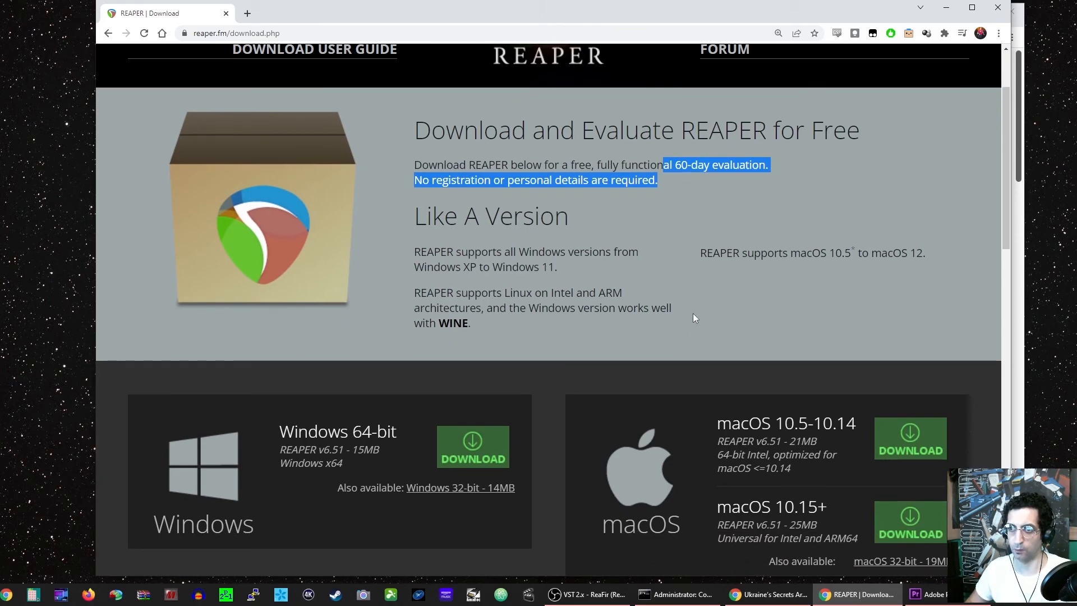
scroll(689, 318, "up", 2)
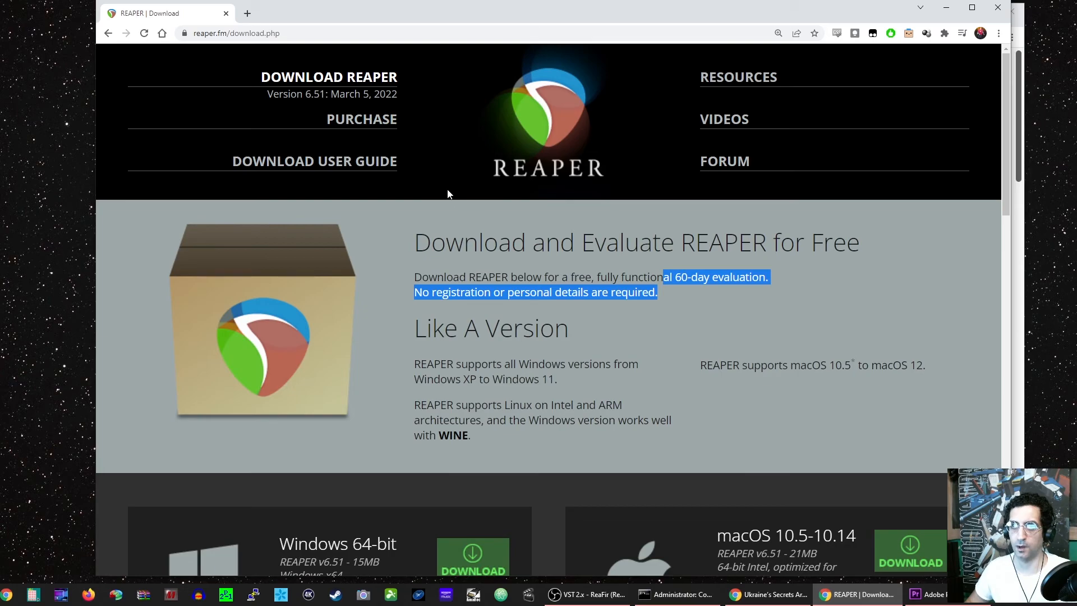
Examine the license options on REAPER's purchase page and switch back to the ReaFir plug-in window
left_click(358, 129)
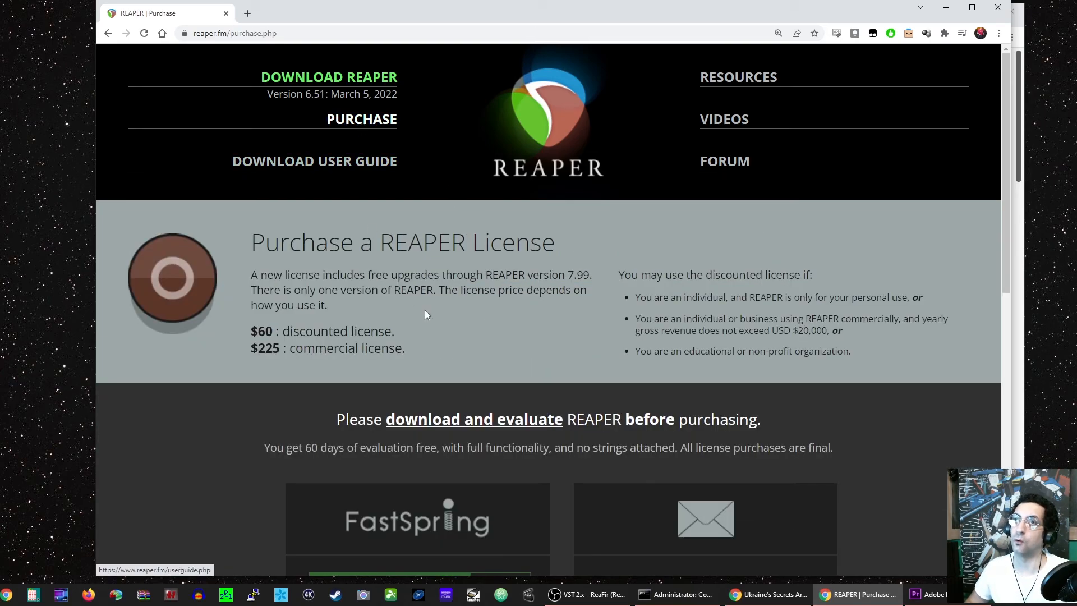
scroll(468, 351, "down", 5)
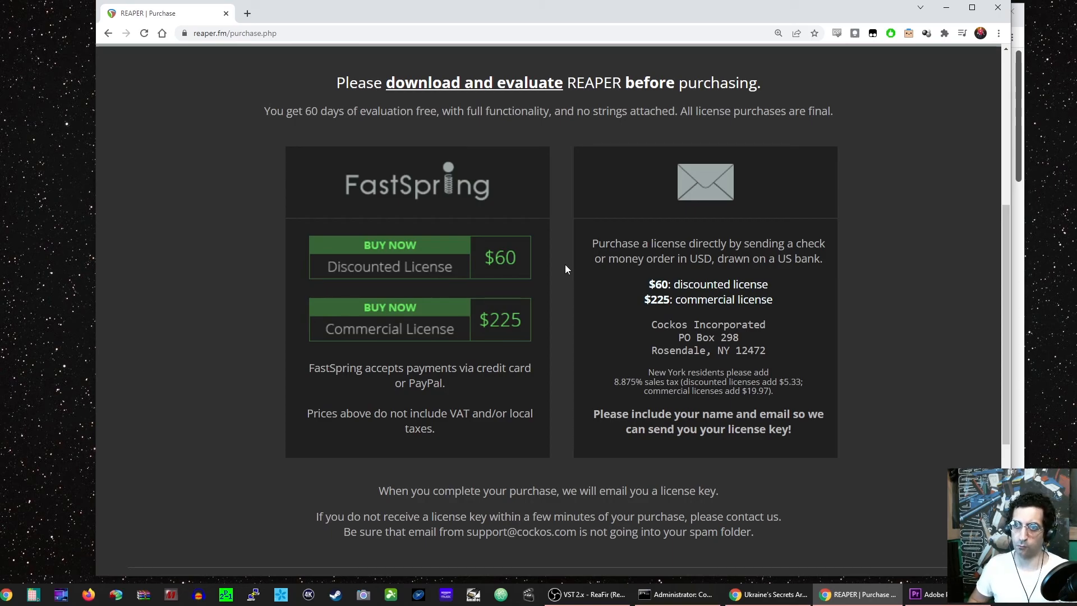
left_click(589, 594)
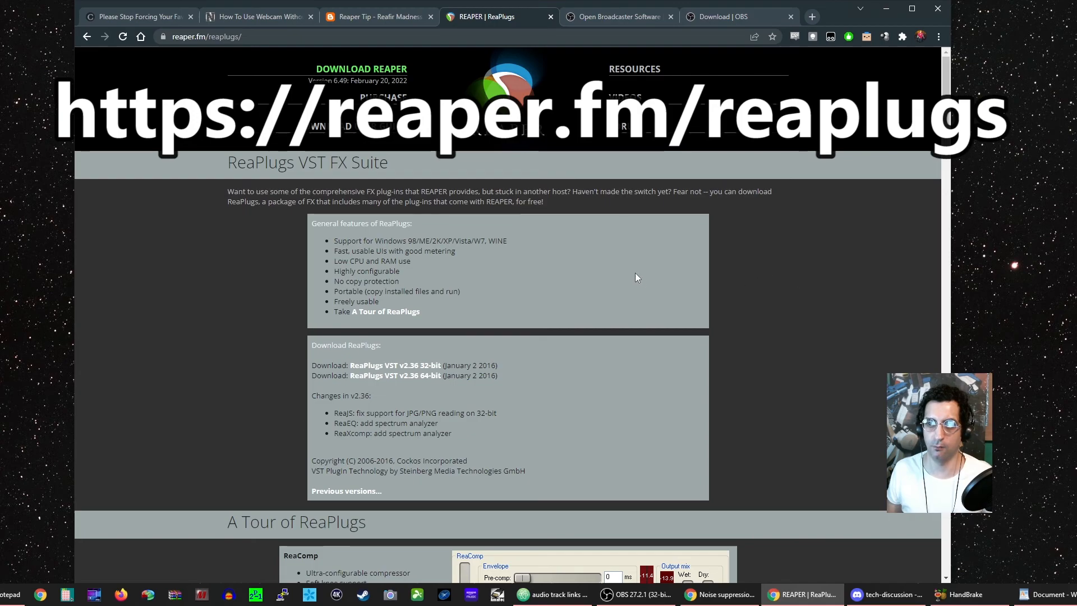
Download ReaPlugs VST v2.36 64-bit from reaper.fm/reaplugs, launch its installer and quit the setup at the license agreement
scroll(635, 273, "up", 4)
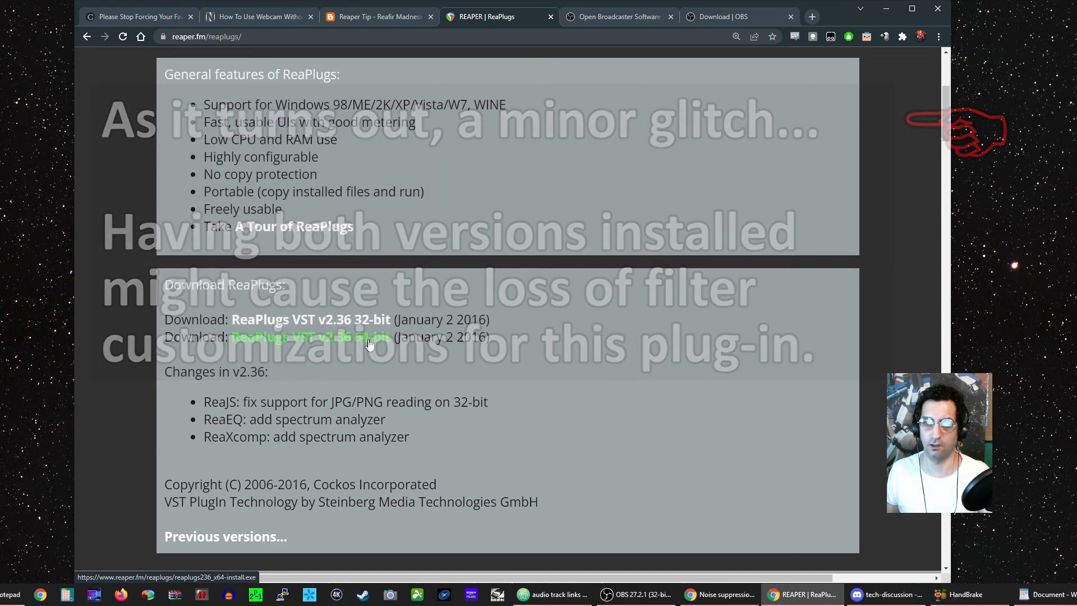
left_click(365, 338)
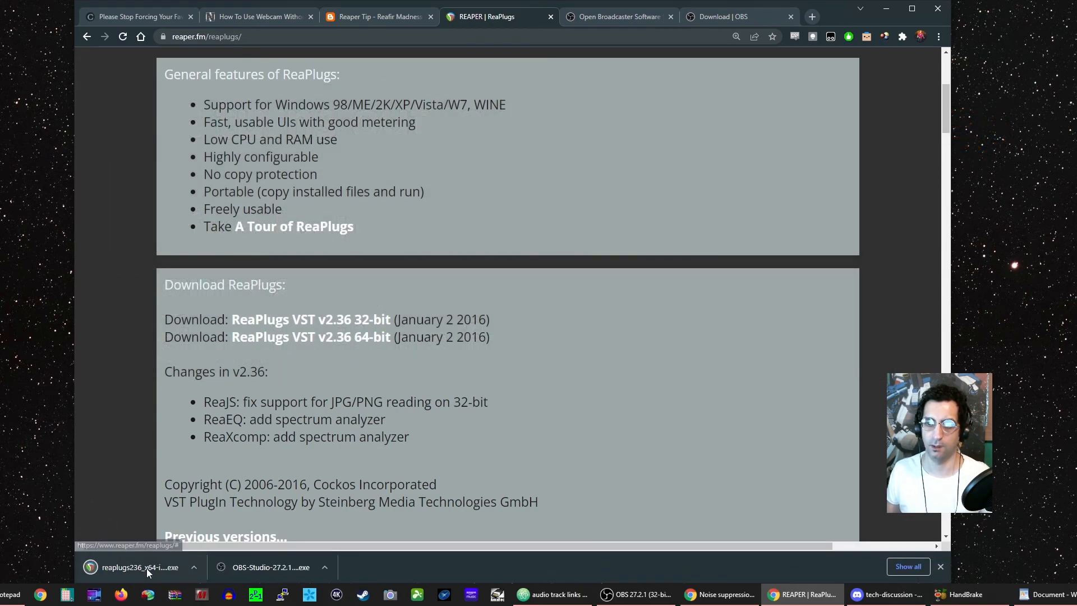
left_click(158, 569)
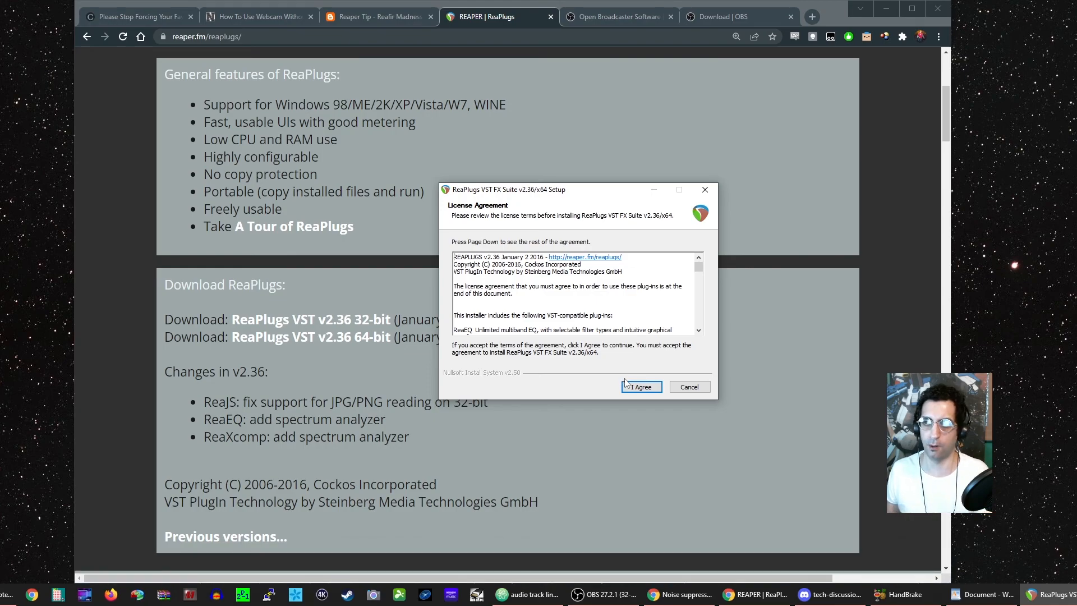
left_click(678, 390)
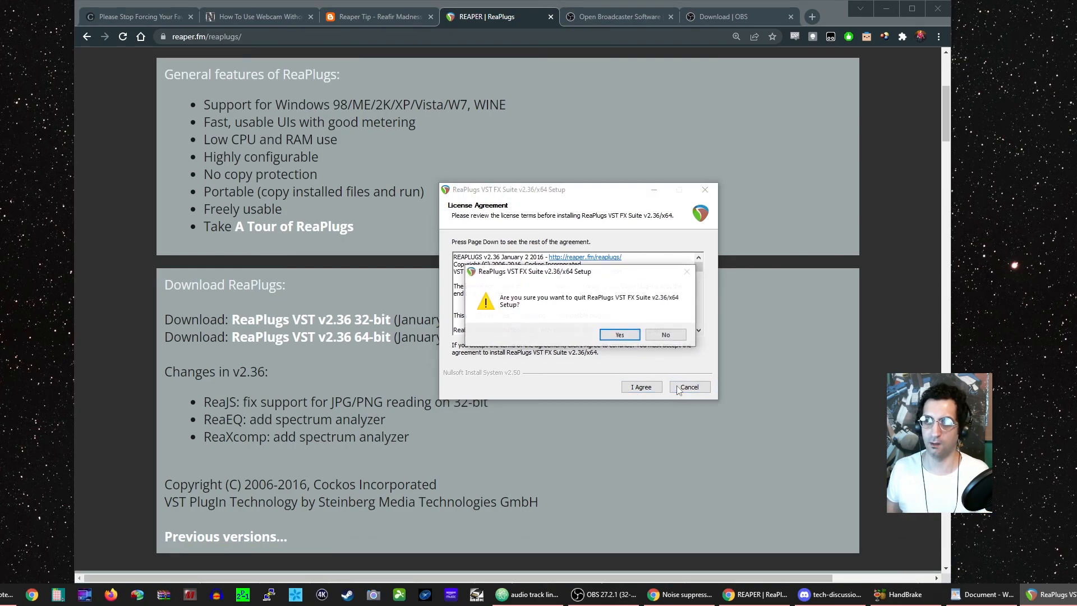
left_click(629, 339)
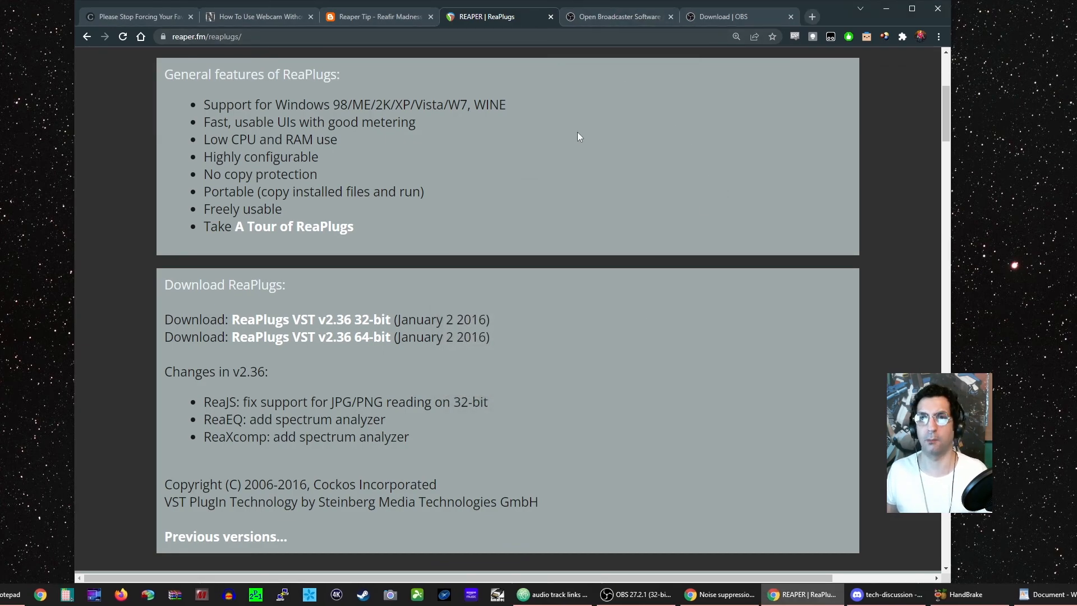
Switch to OBS, open the Microphone's filters and move the filters window toward the upper corner to point out the VST 2.x Plug-in
key("alt+Tab")
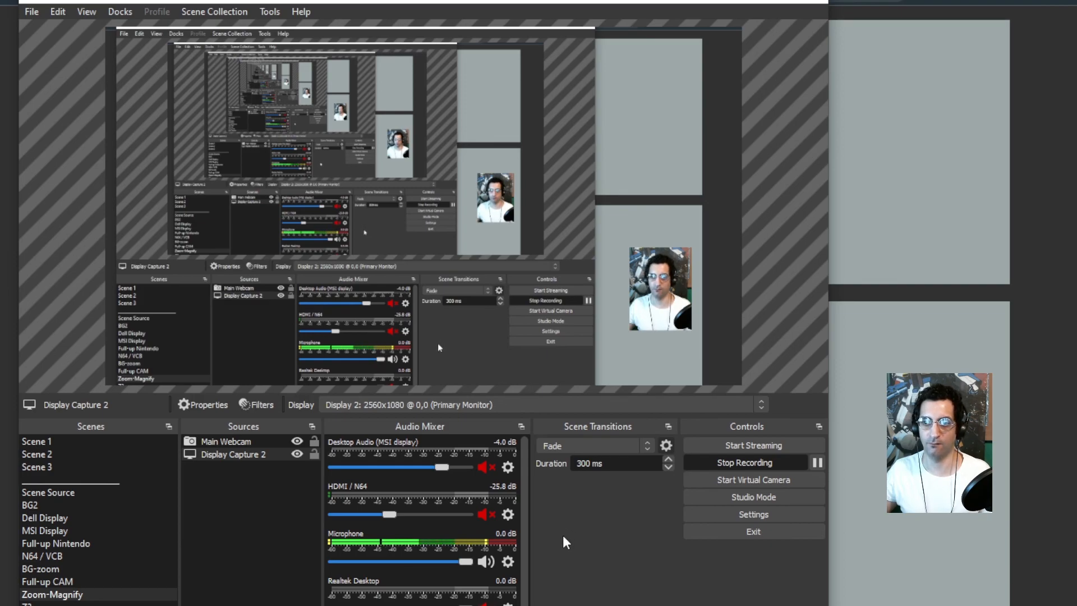
left_click(507, 564)
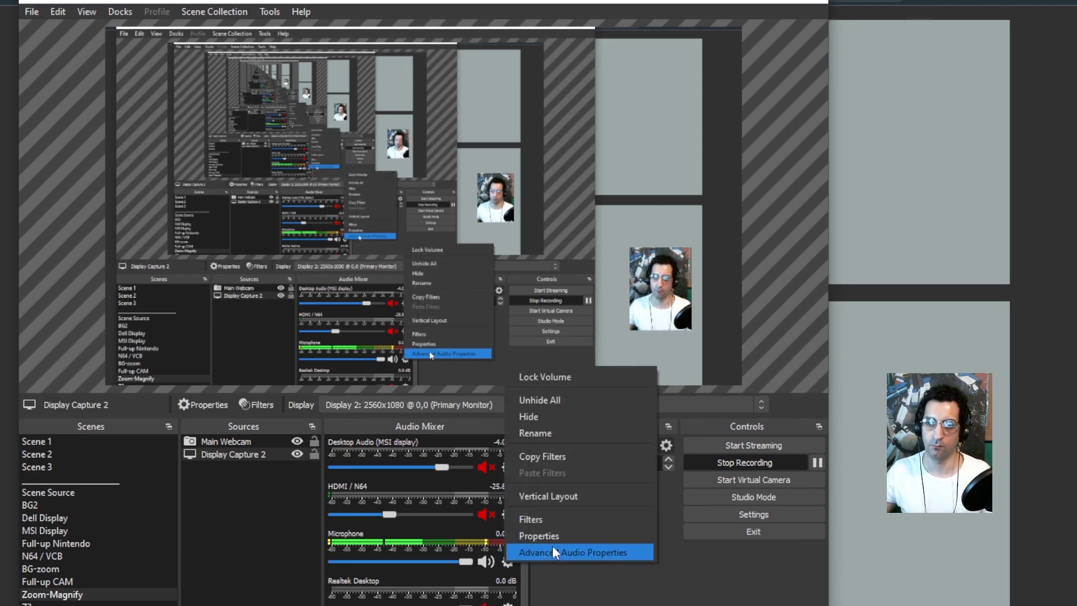
left_click(563, 521)
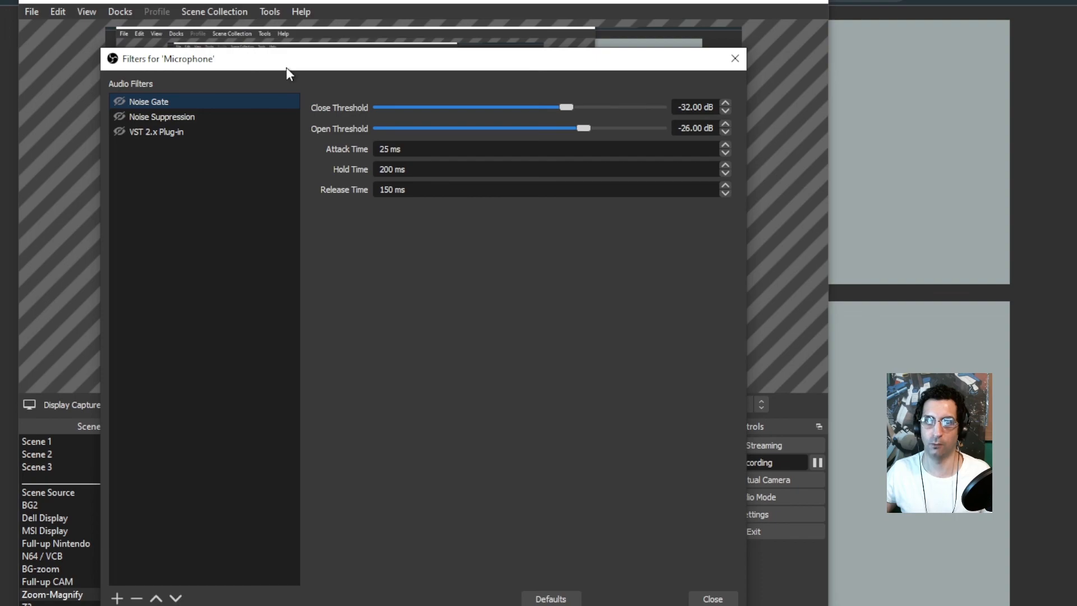
left_click_drag(287, 67, 216, 24)
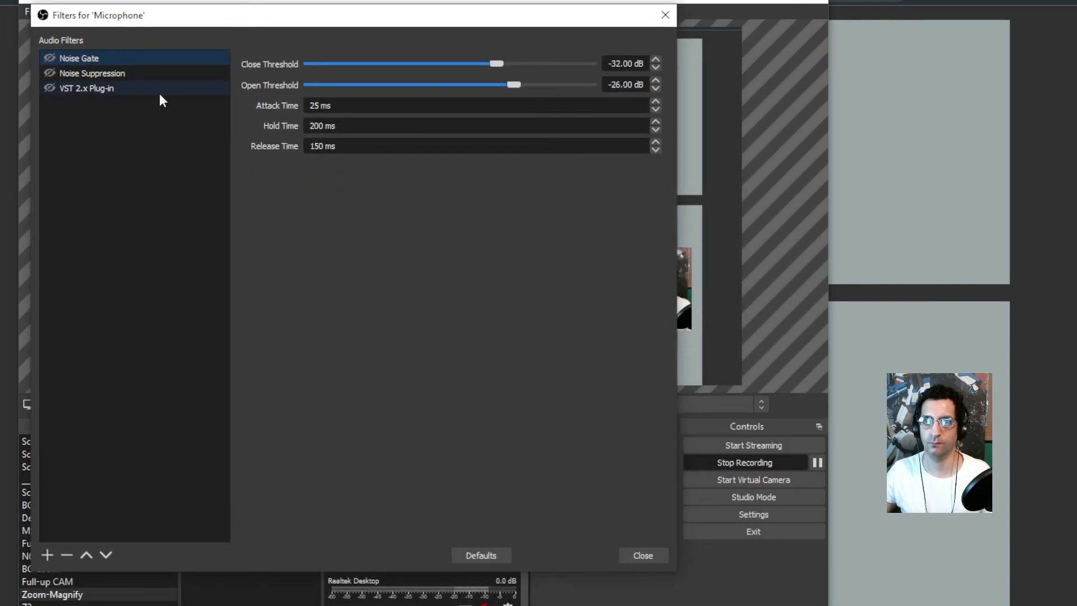
left_click(86, 90)
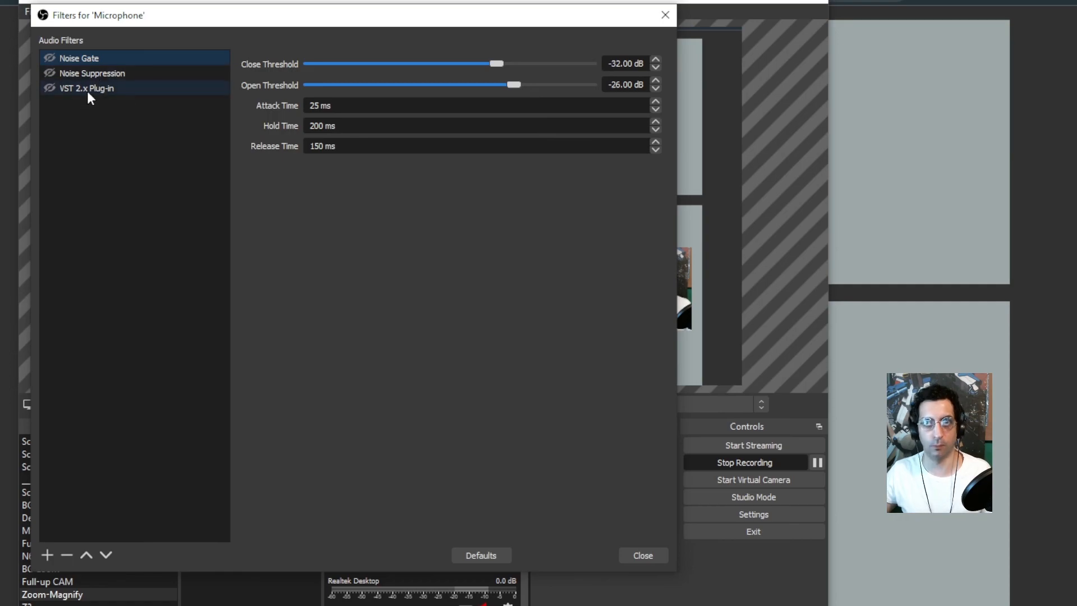
Add another VST 2.x Plug-in filter named "VST 2.x Plug-in 2 X" to the Microphone and remove it again
left_click(48, 556)
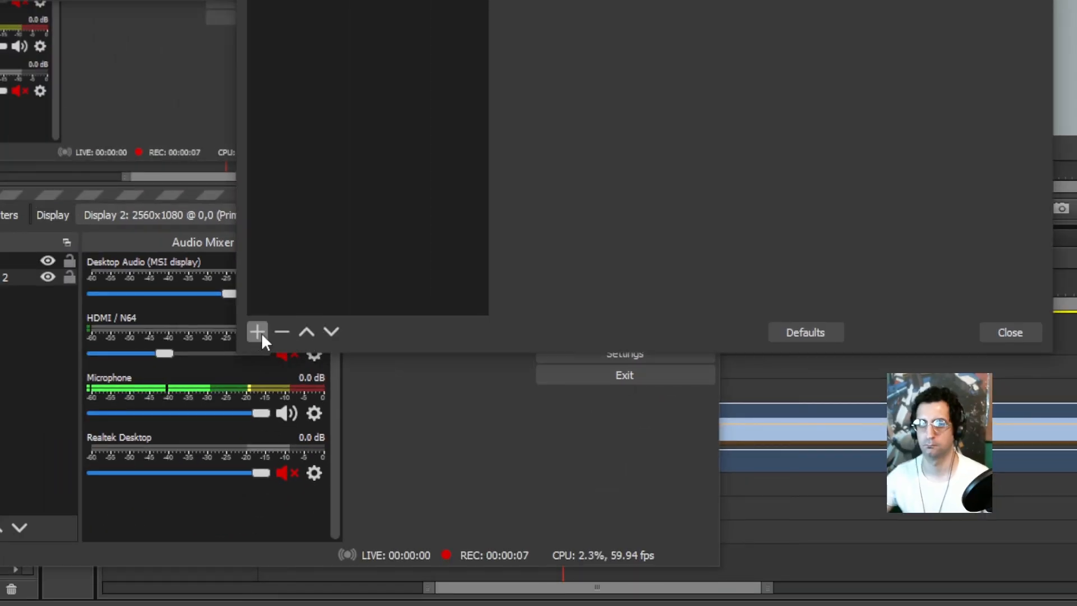
left_click(259, 332)
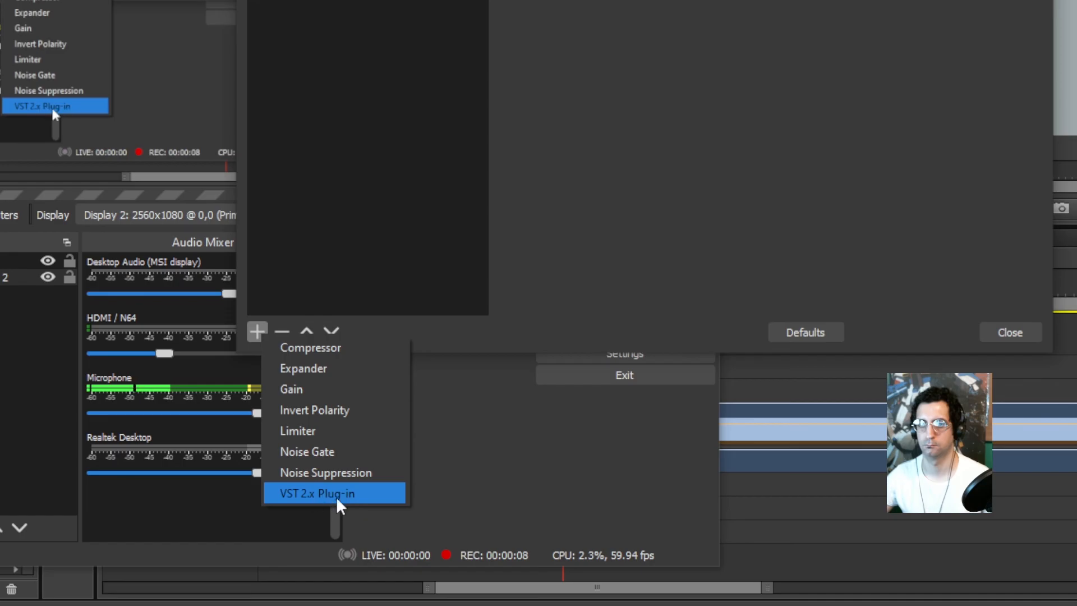
left_click(372, 498)
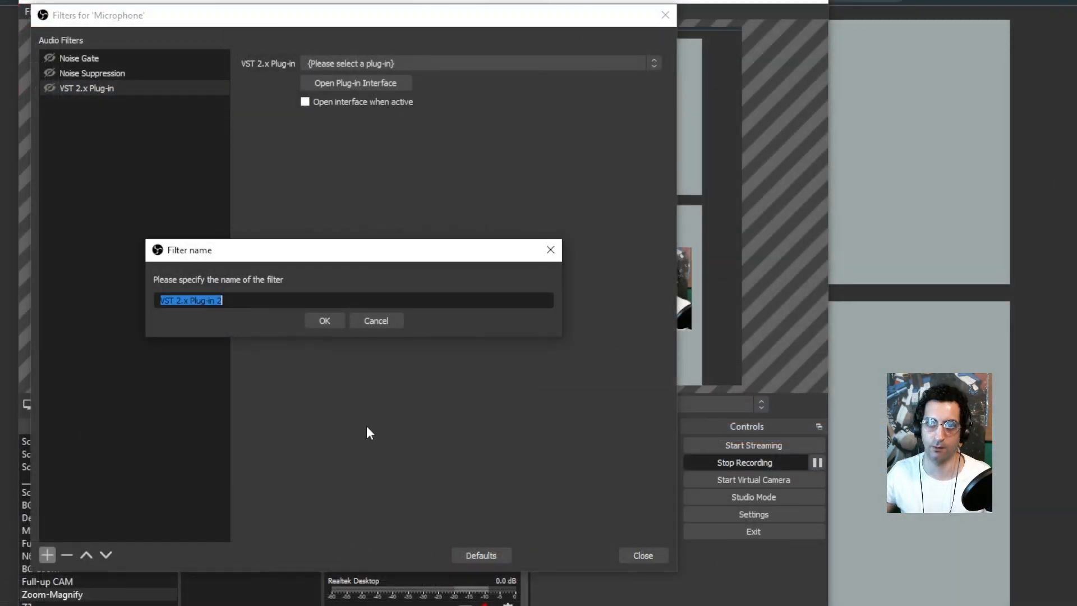
key("End")
type("X")
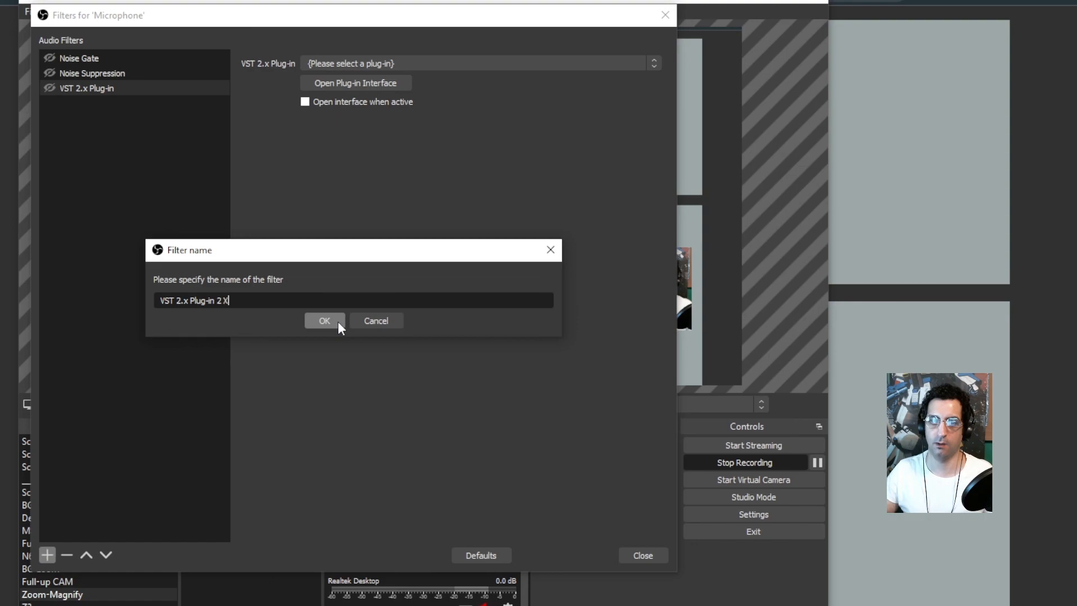
left_click(338, 321)
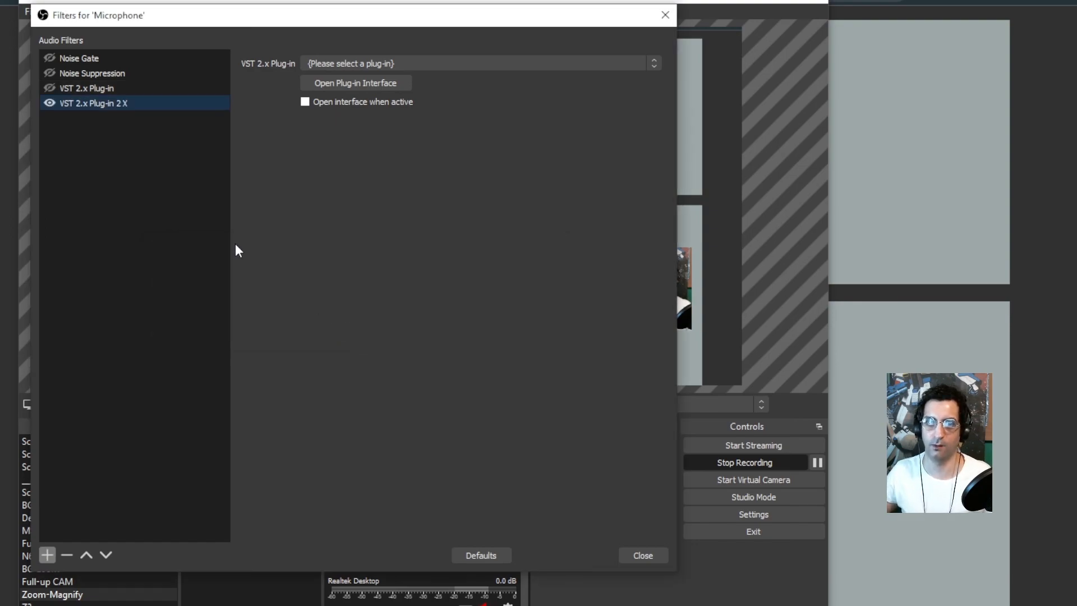
key("Delete")
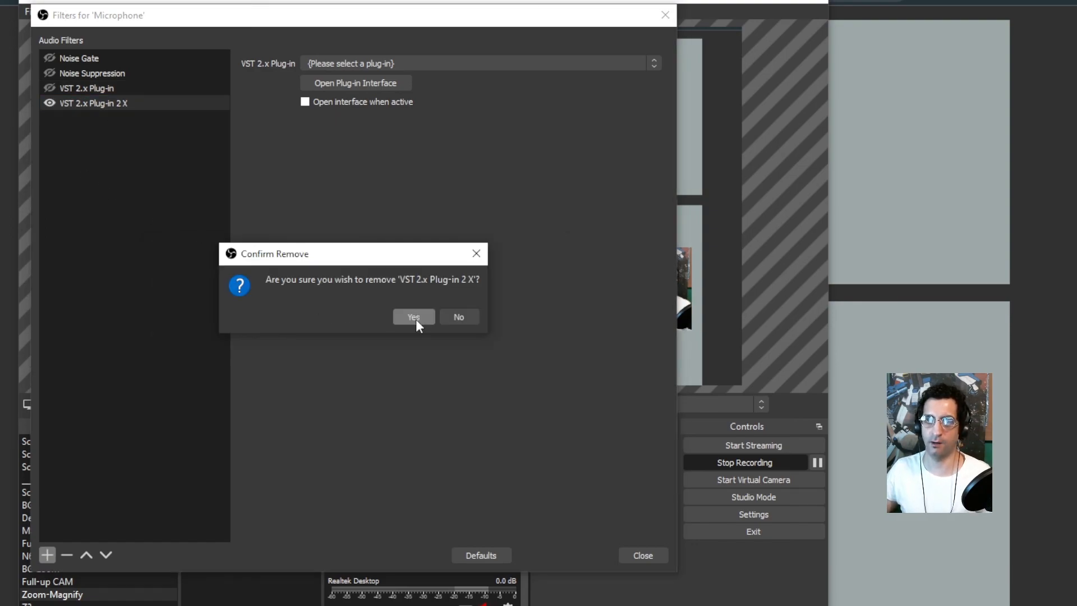
left_click(414, 317)
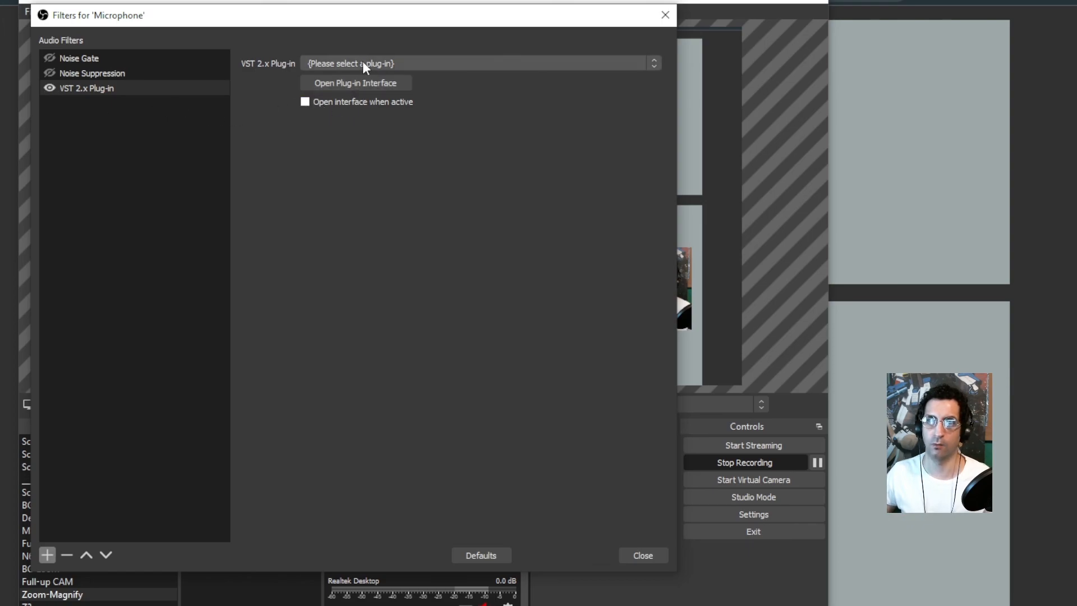
Load reafir_standalone in the Microphone's VST 2.x Plug-in filter, open its interface and move the ReaFir window fully into view
left_click(395, 62)
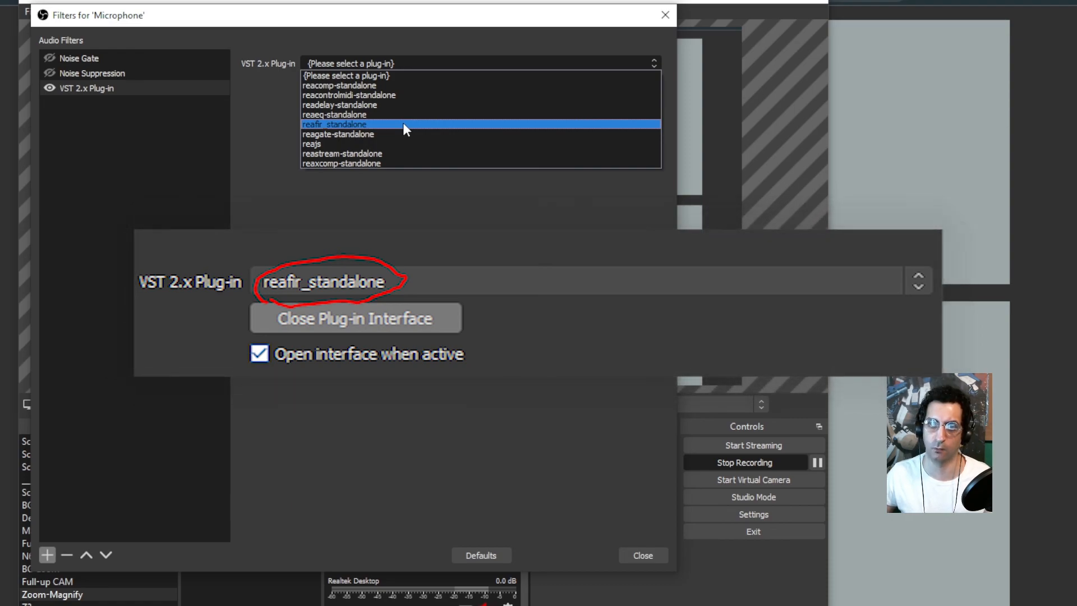
left_click(402, 124)
left_click(333, 84)
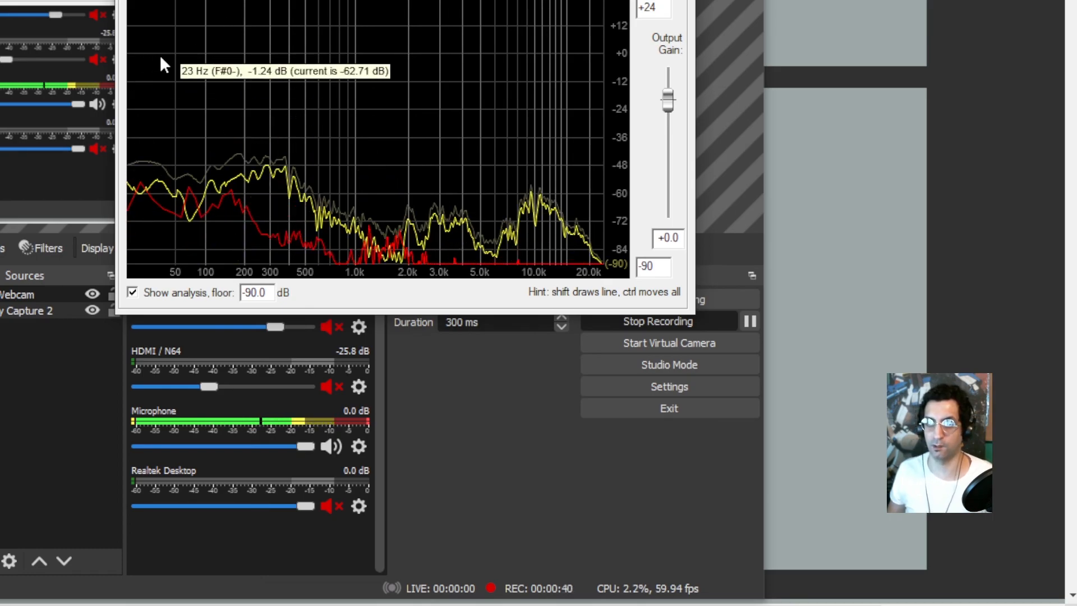
left_click_drag(418, 0, 451, 43)
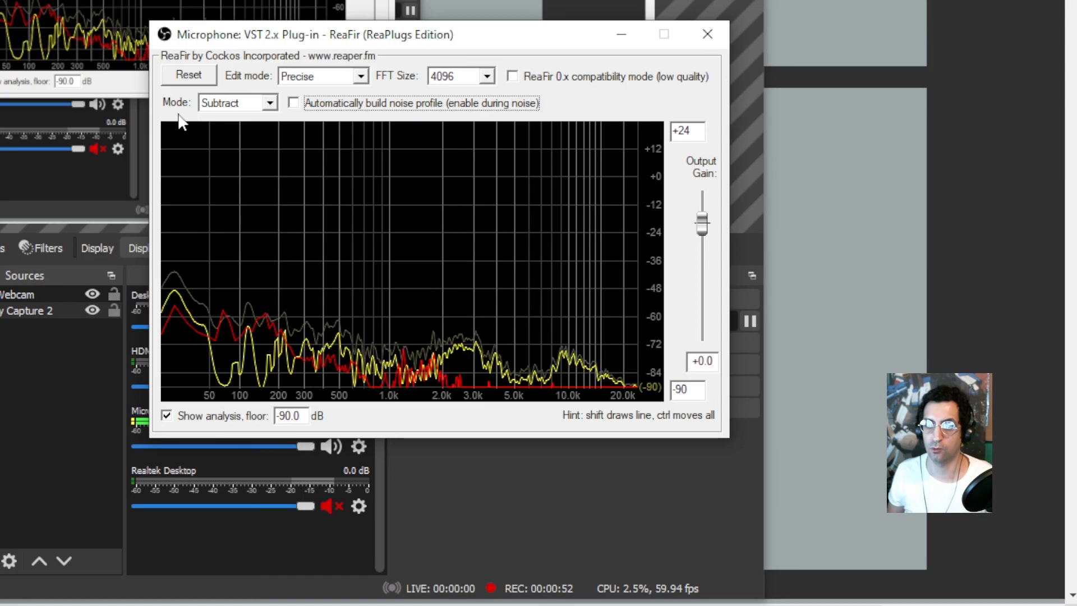
Set ReaFir's mode to Subtract and its FFT size to 4096
left_click(234, 106)
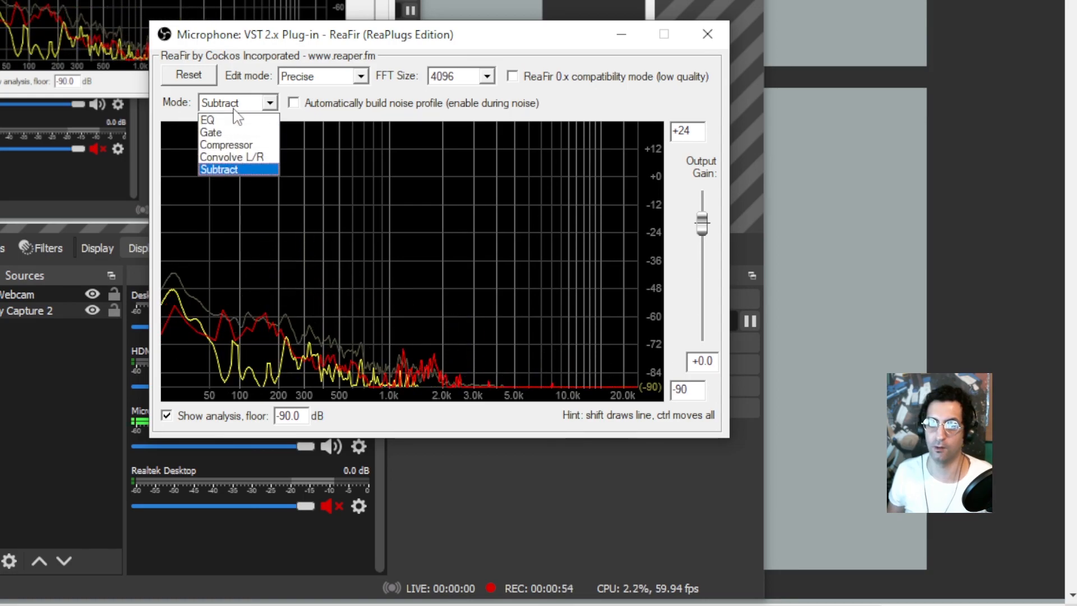
left_click(250, 170)
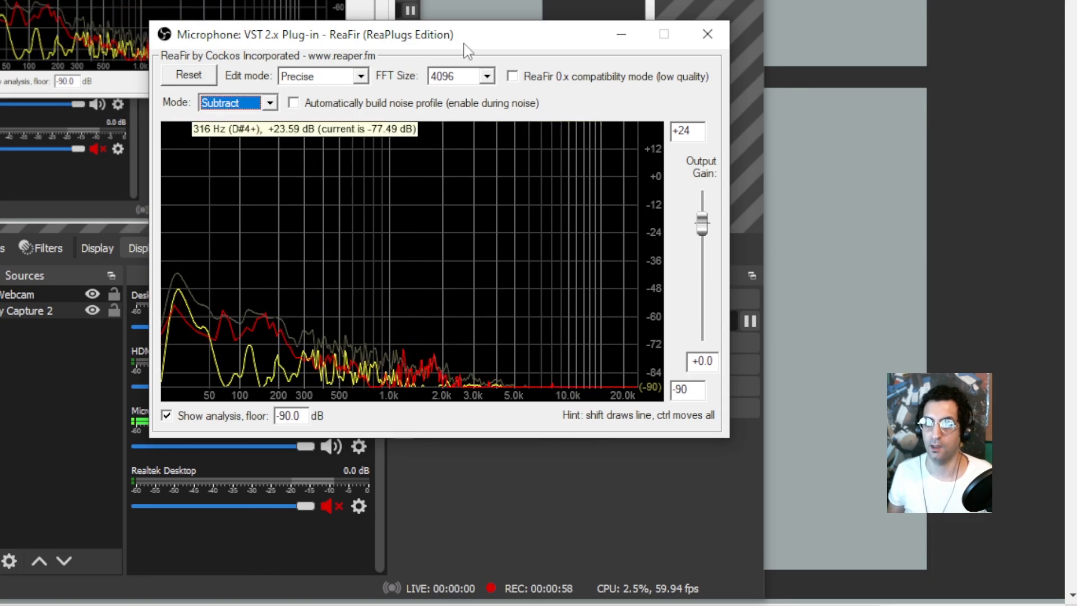
left_click(487, 76)
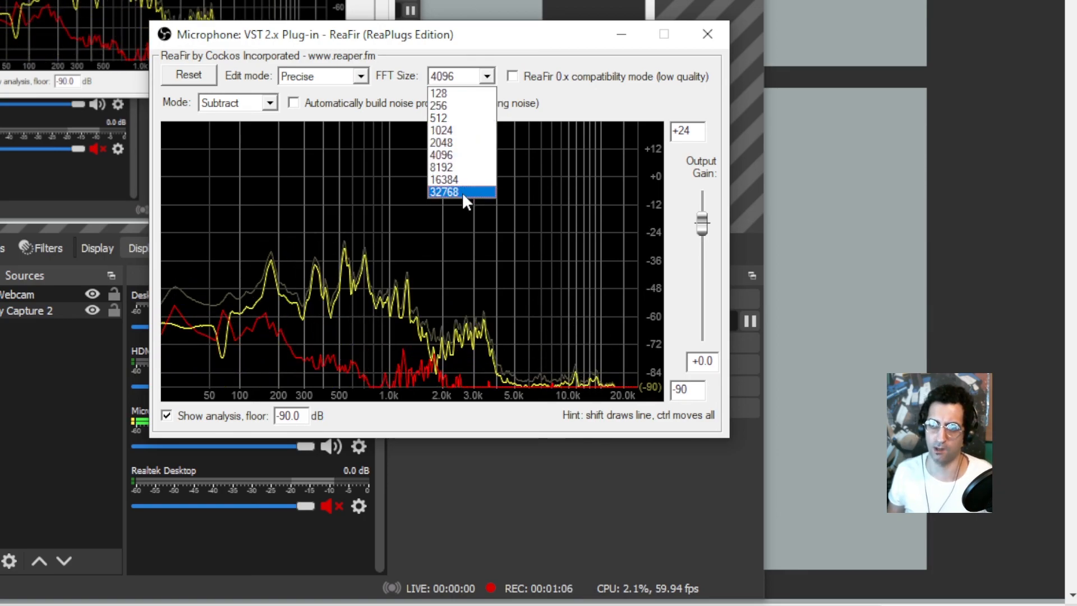
left_click(491, 41)
left_click(487, 76)
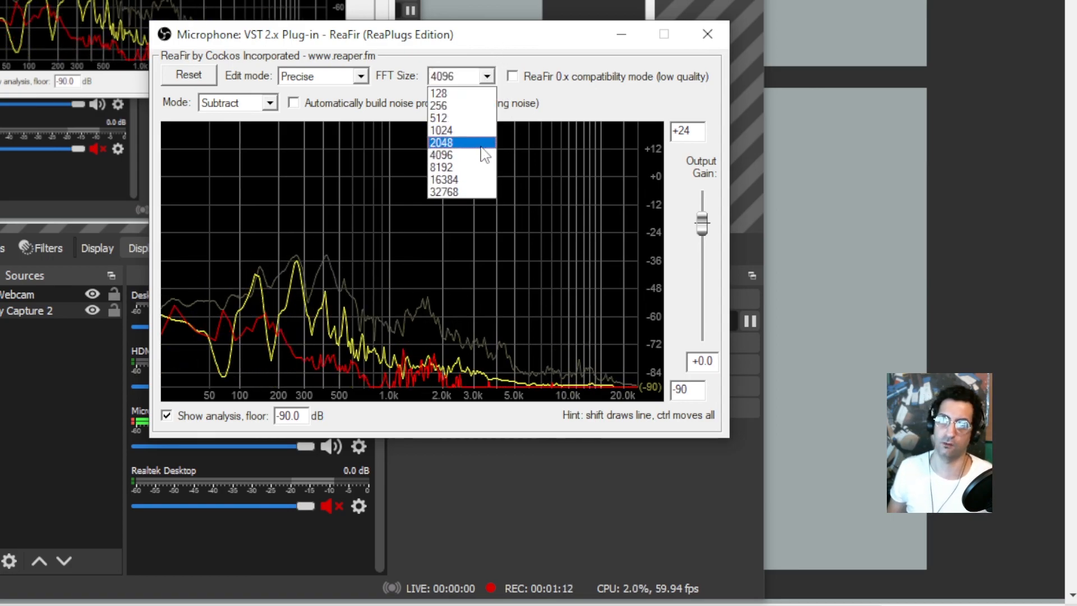
left_click(441, 157)
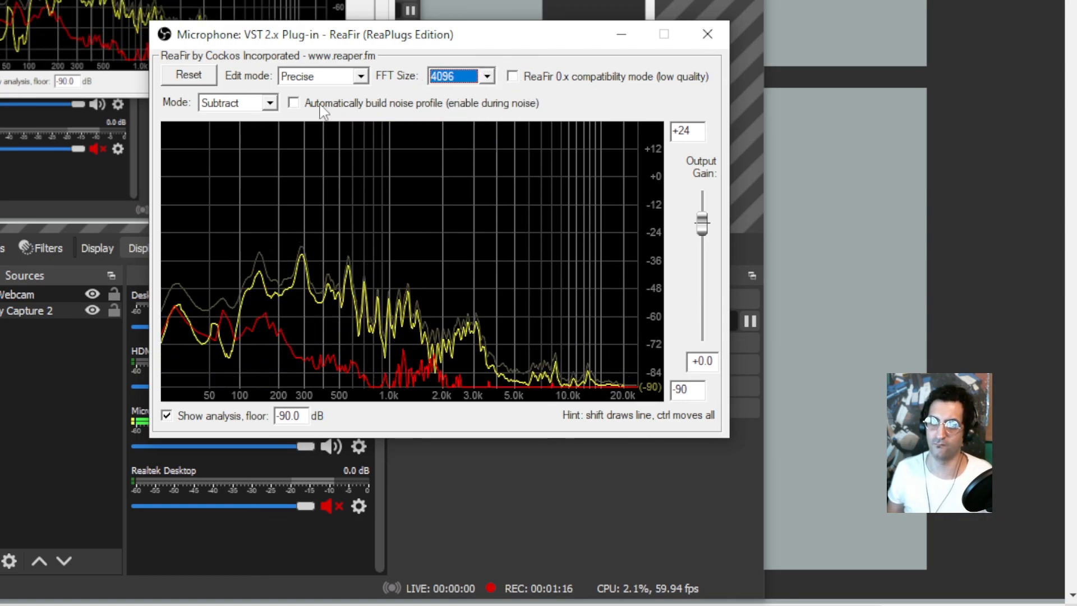
left_click(270, 103)
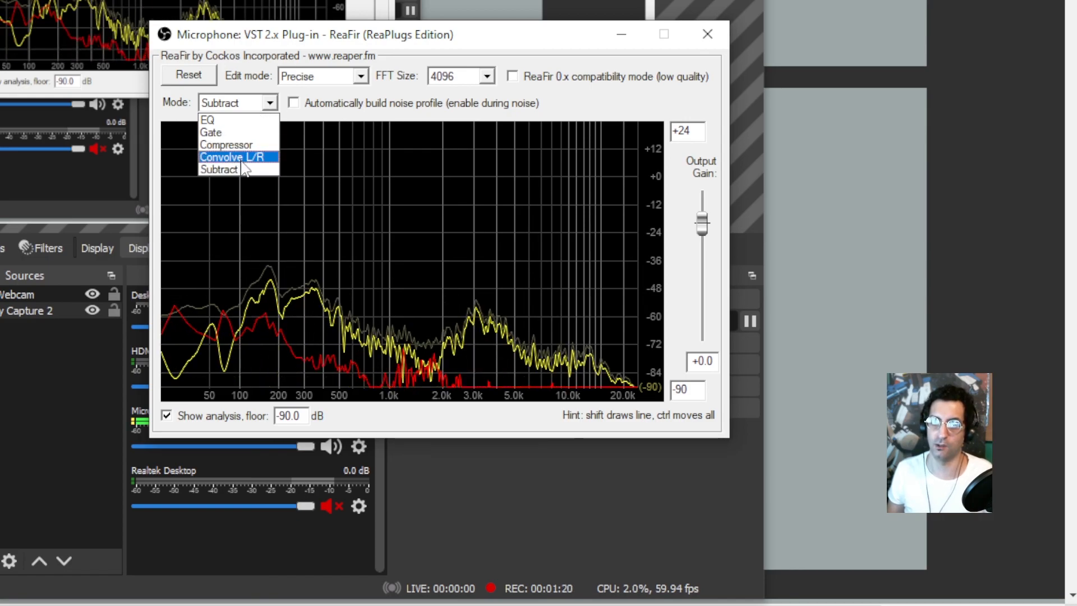
left_click(241, 169)
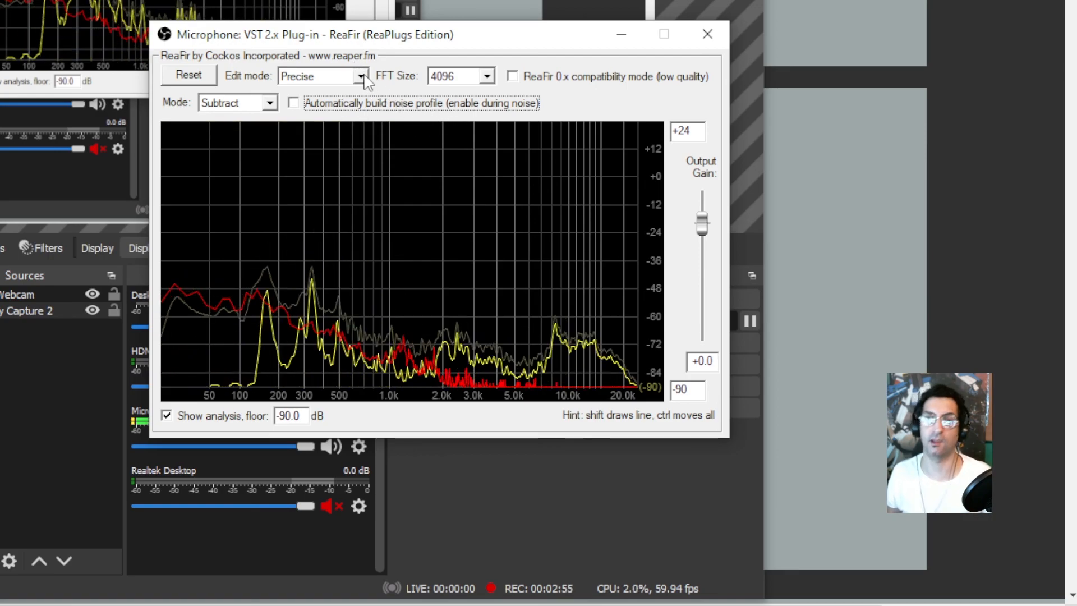
Switch ReaFir's edit mode to Points (smooth) and shift the entire noise curve slightly downward
left_click(336, 79)
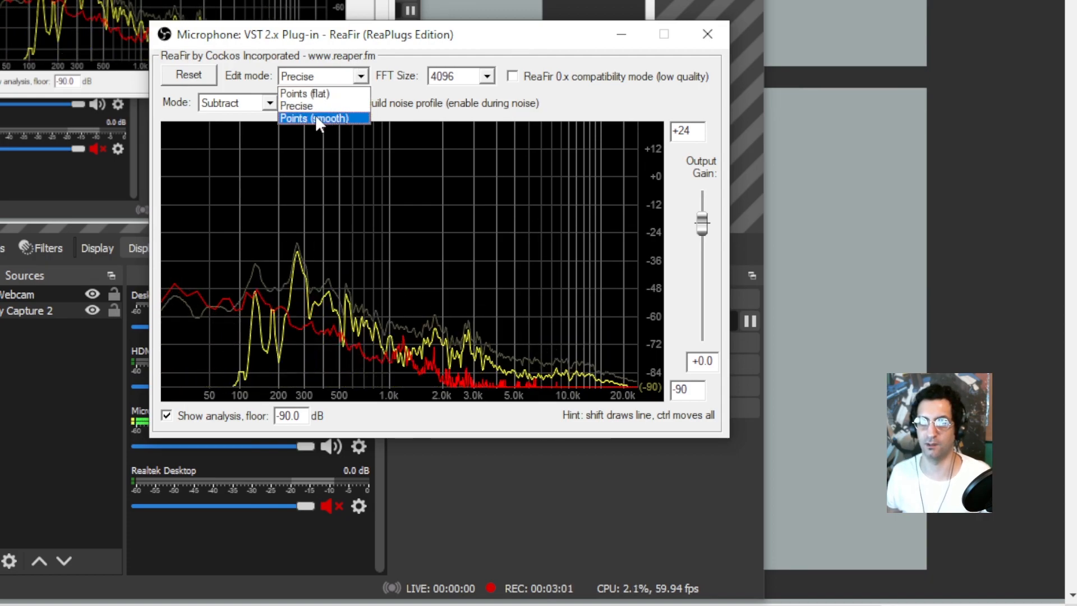
left_click(315, 117)
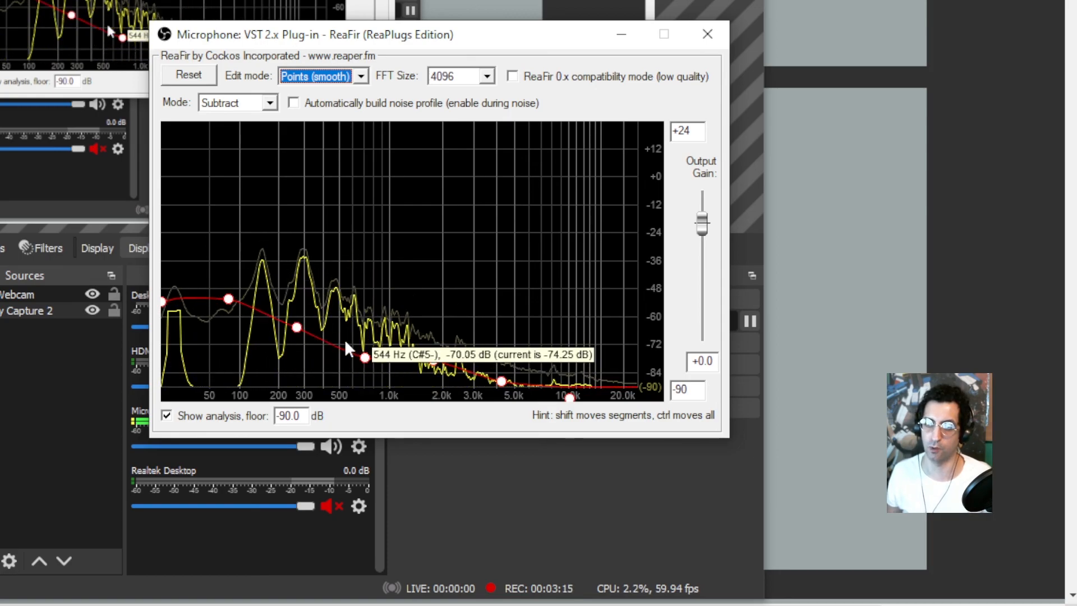
left_click_drag(345, 342, 378, 350)
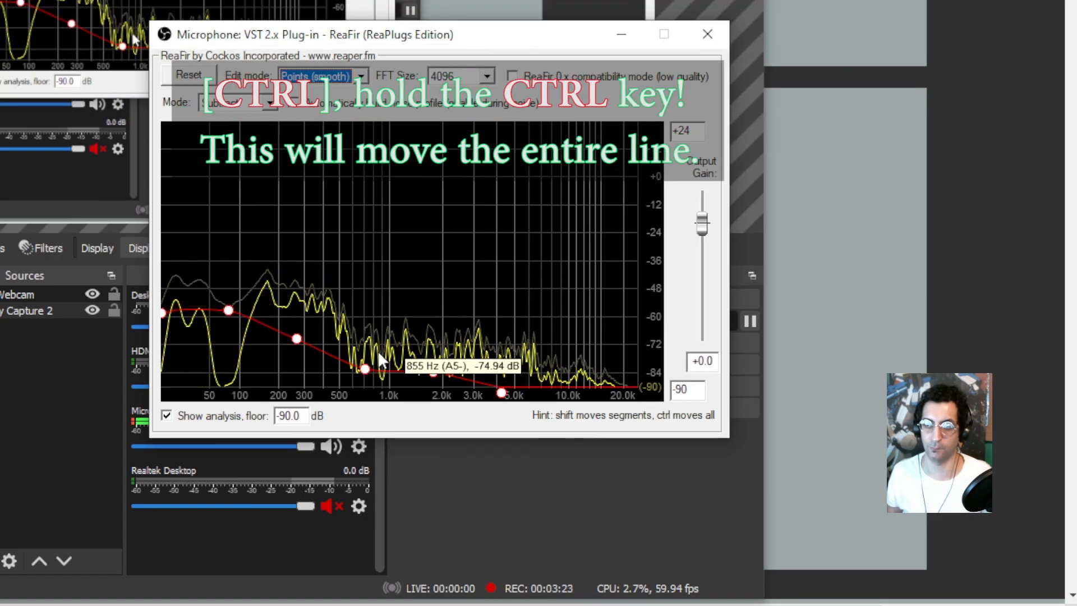
mouse_move(378, 350)
left_mouse_down()
mouse_move(371, 316)
mouse_move(389, 357)
left_mouse_up()
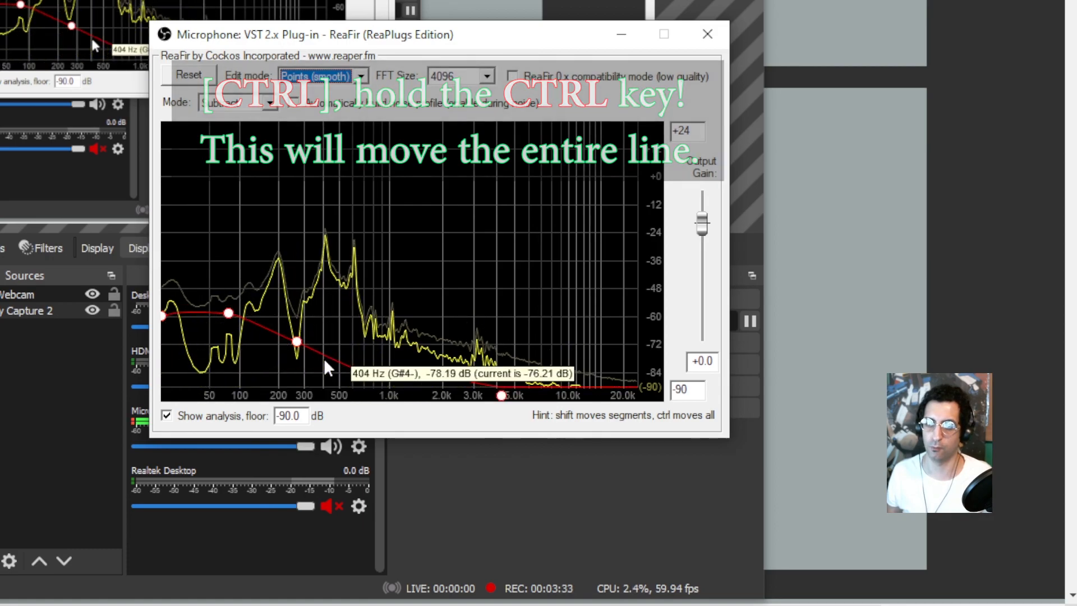
left_click_drag(324, 355, 328, 359)
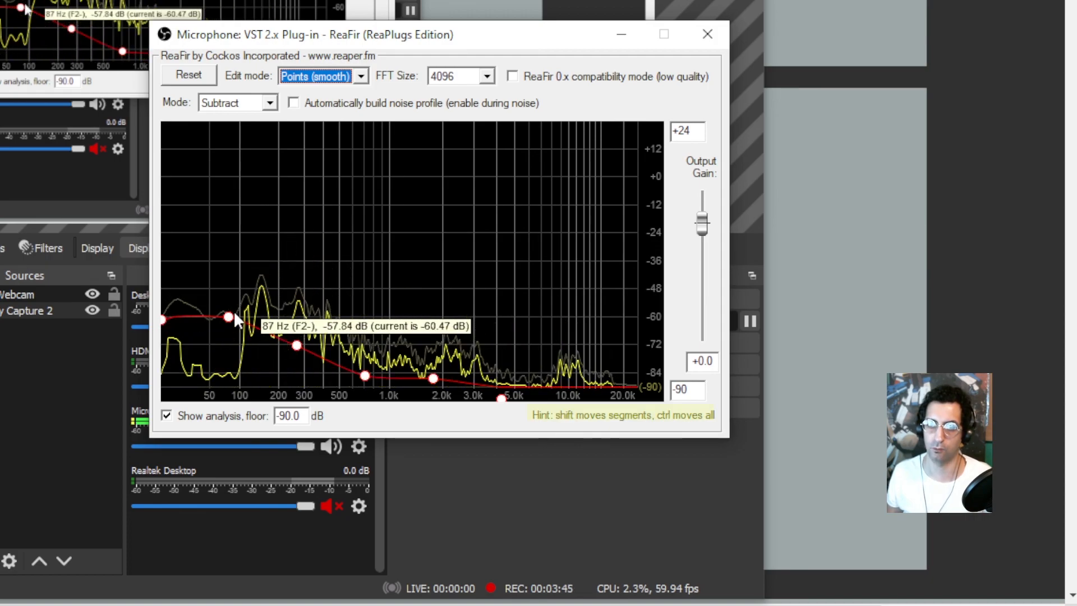
Reshape the noise curve below about 500 Hz by repositioning its points and adding extra ones, and move the ReaFir window aside
left_click_drag(229, 317, 220, 334)
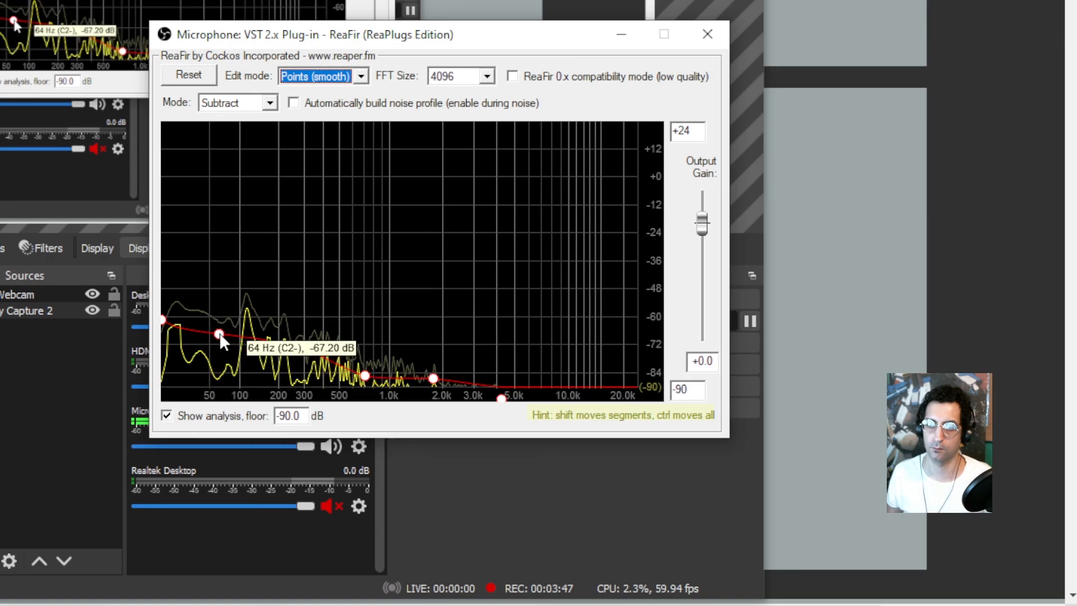
left_click_drag(298, 348, 296, 344)
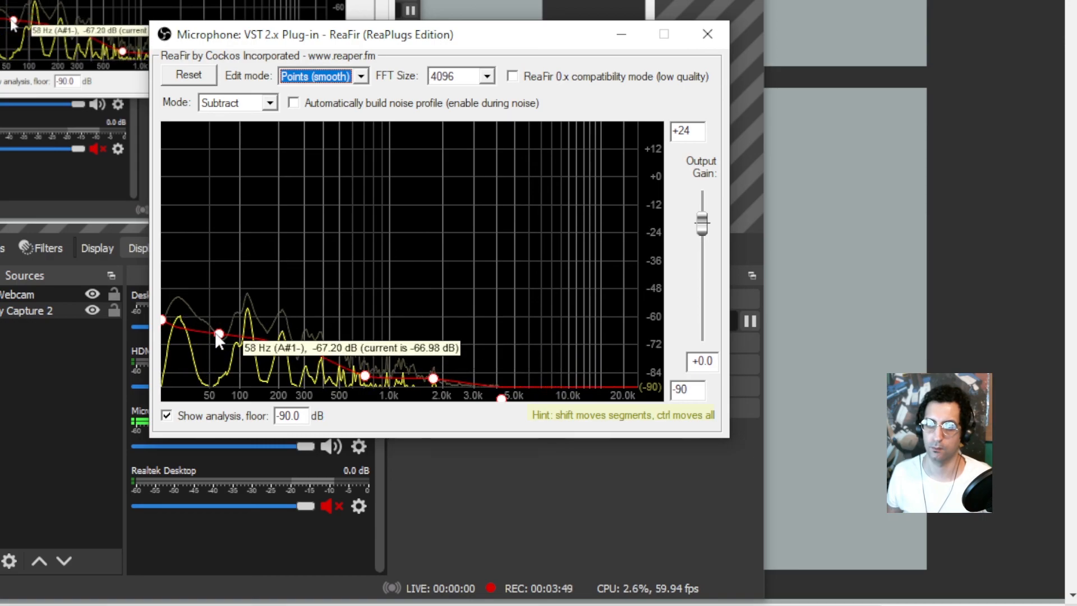
left_click_drag(218, 333, 224, 349)
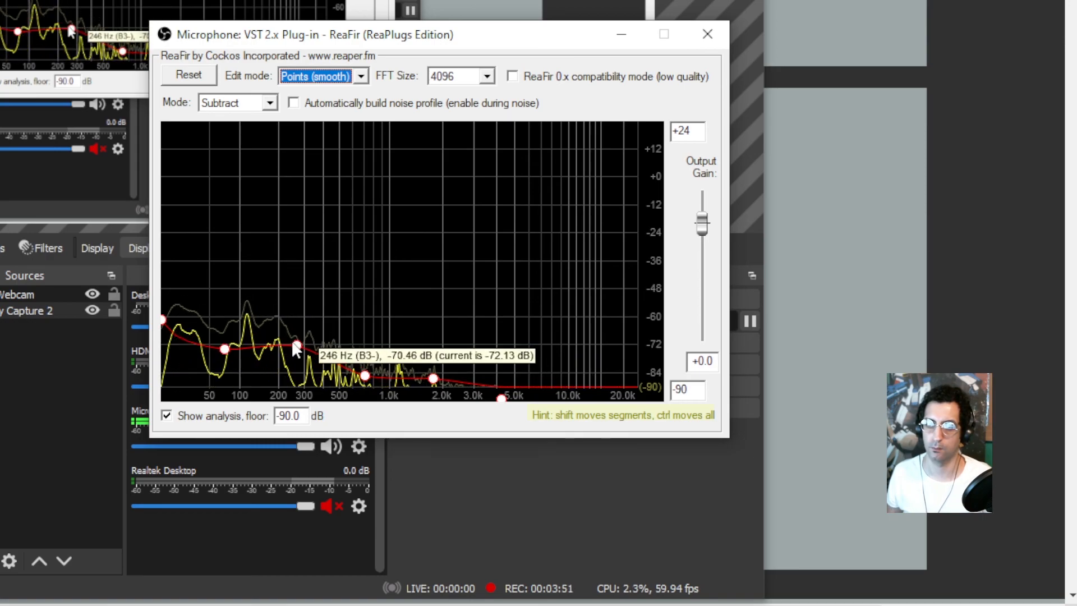
mouse_move(296, 344)
left_mouse_down()
mouse_move(281, 337)
mouse_move(291, 328)
left_mouse_up()
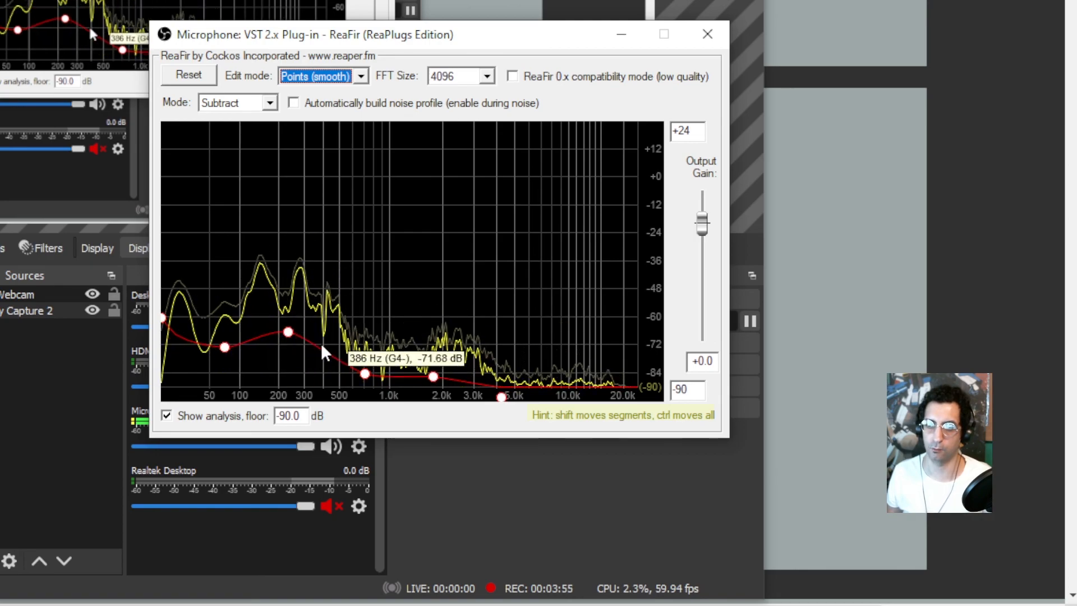
left_click_drag(323, 342, 218, 337)
left_click(251, 335)
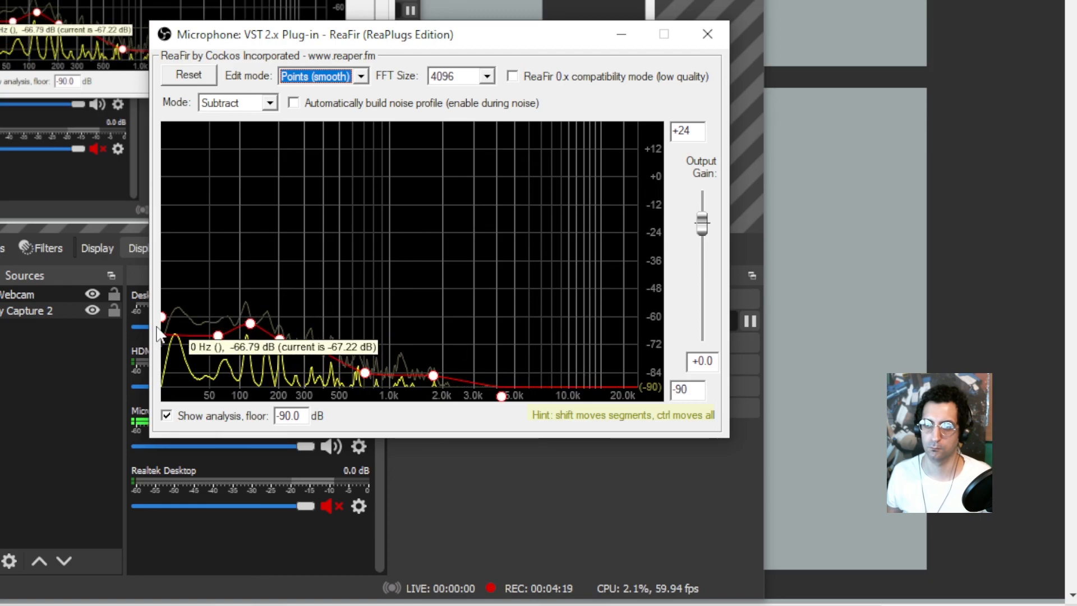
mouse_move(162, 317)
left_mouse_down()
mouse_move(184, 319)
mouse_move(175, 318)
mouse_move(184, 332)
mouse_move(175, 319)
left_mouse_up()
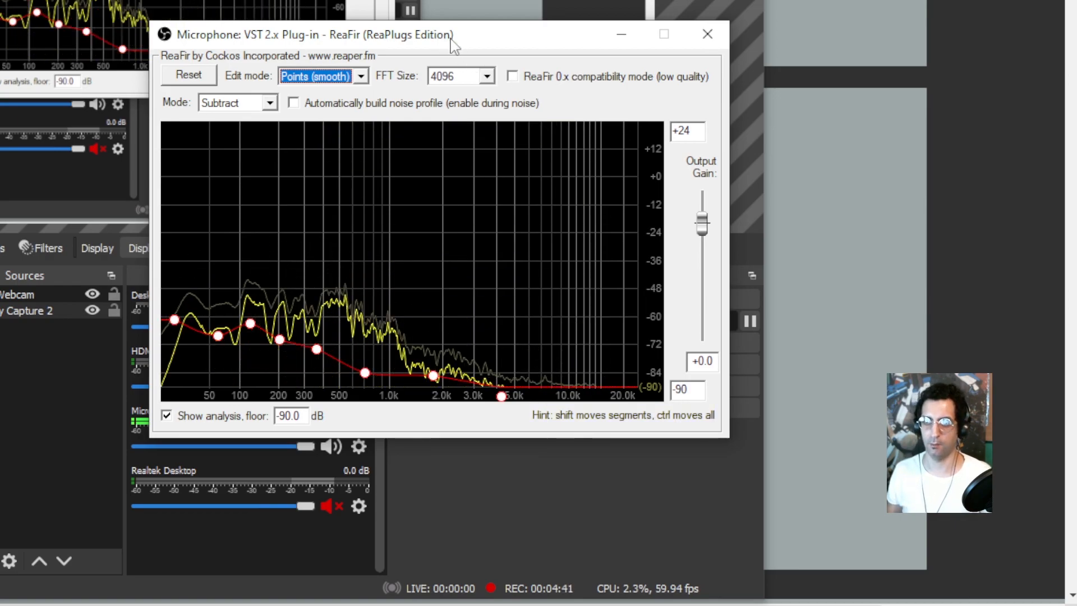
left_click_drag(432, 46, 758, 0)
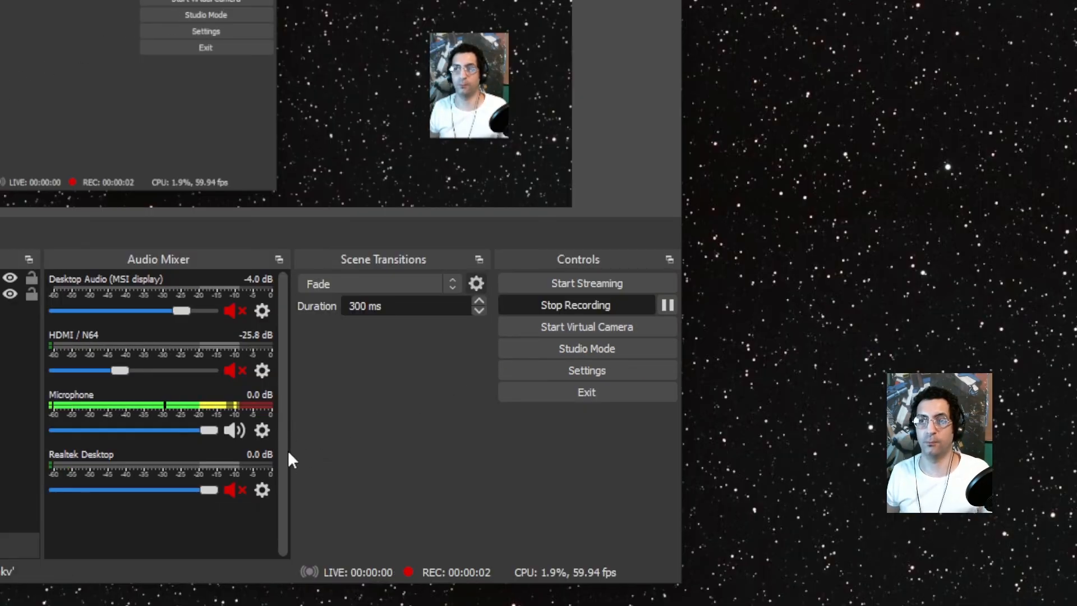
Reopen the ReaFir interface from the Microphone's filters, place its window beside them and turn off the VST 2.x Plug-in filter
left_click(263, 431)
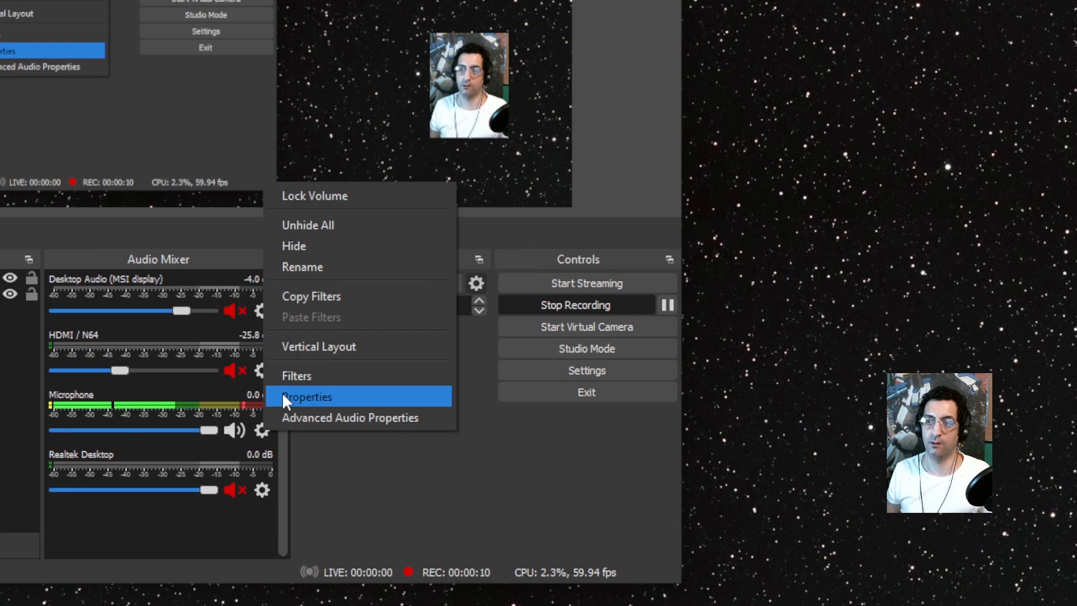
left_click(295, 377)
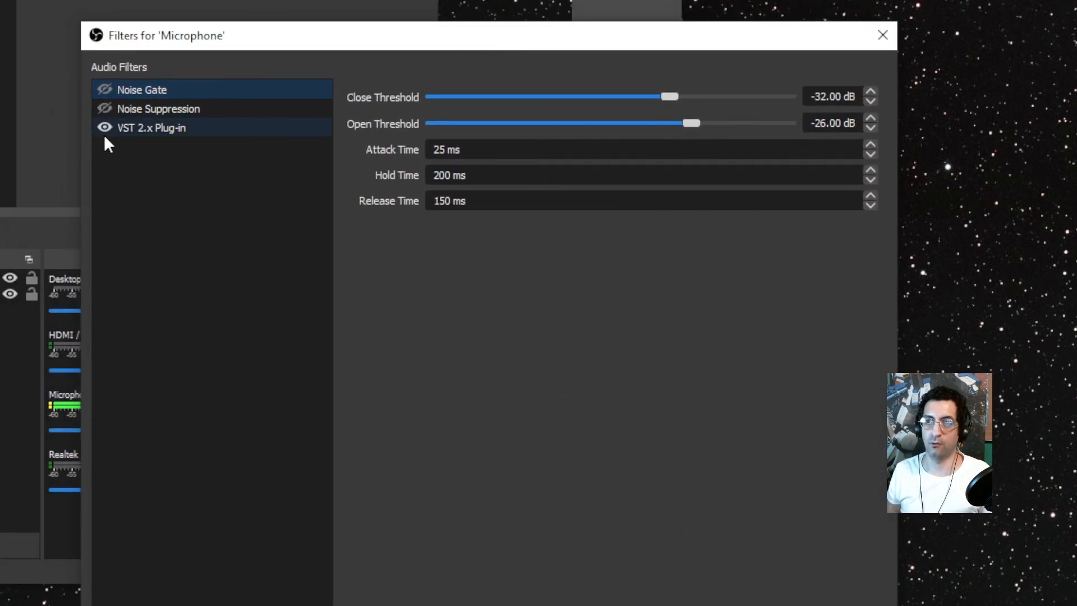
left_click(144, 130)
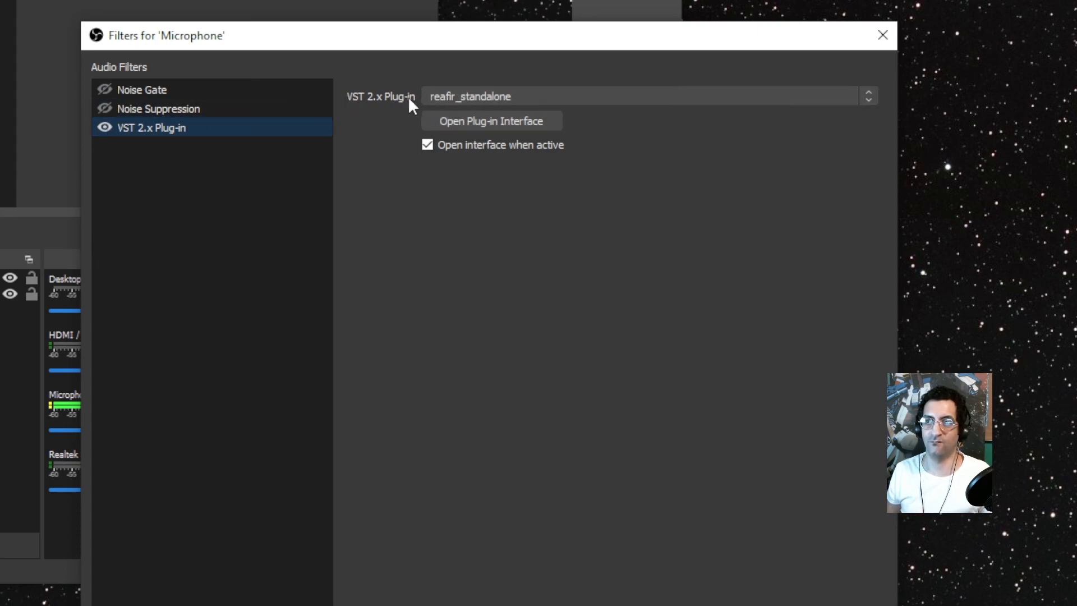
left_click(463, 121)
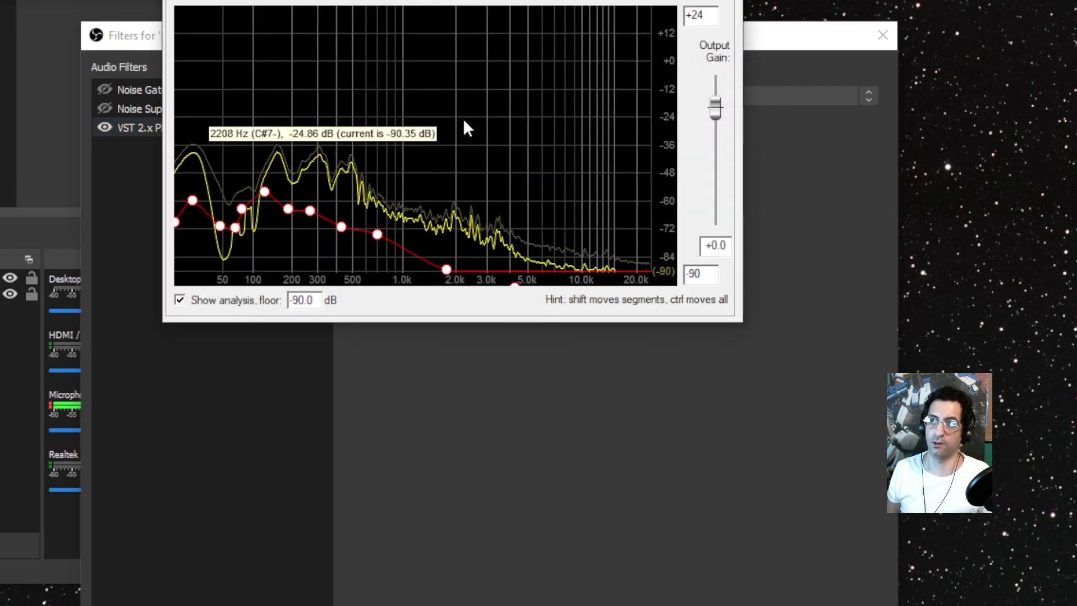
left_click_drag(558, 0, 796, 56)
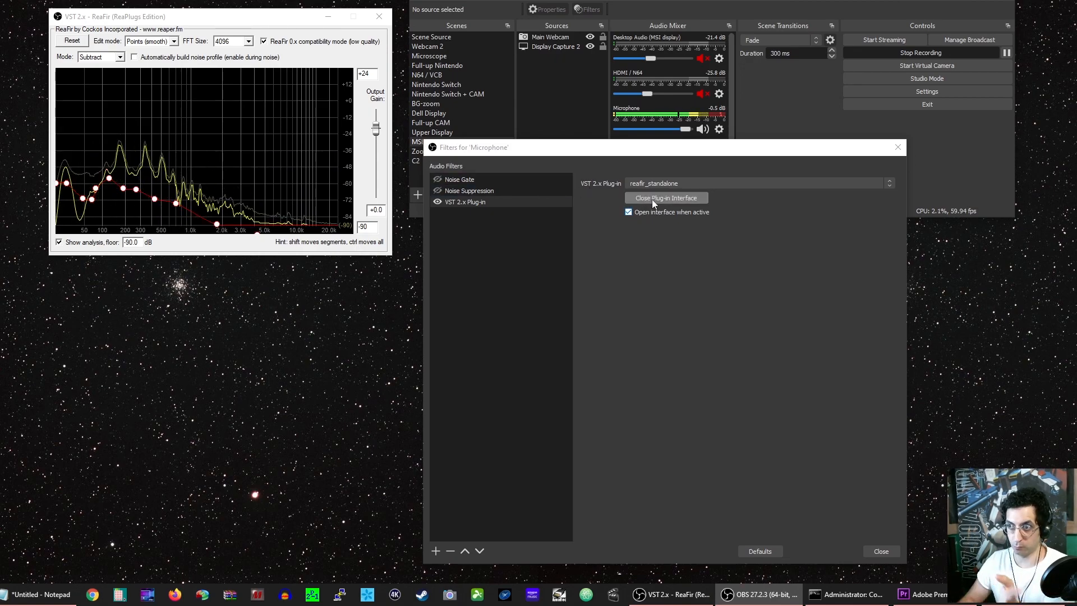
left_click(438, 202)
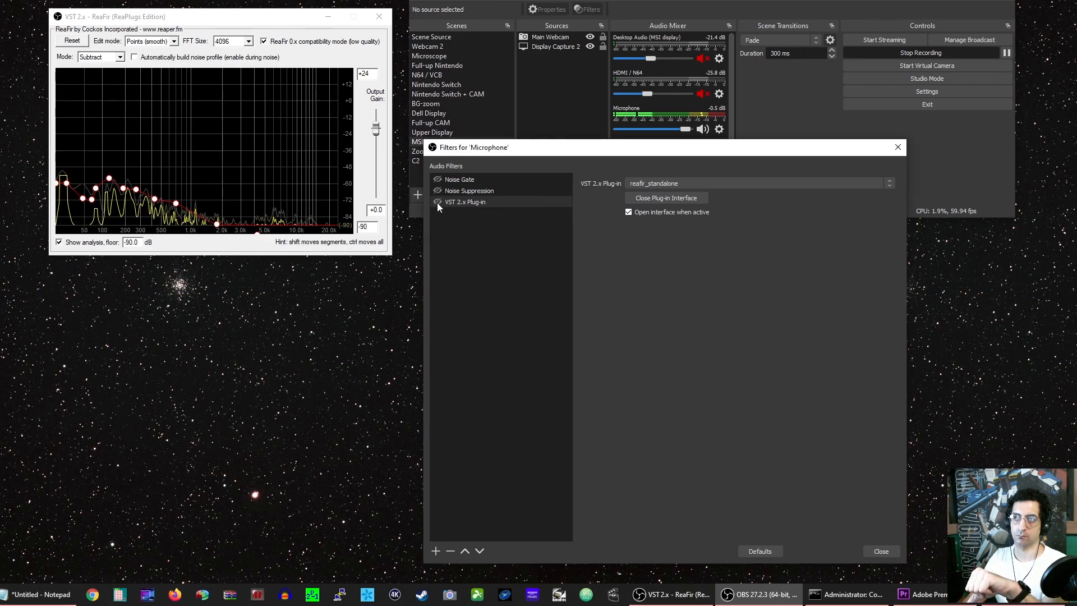